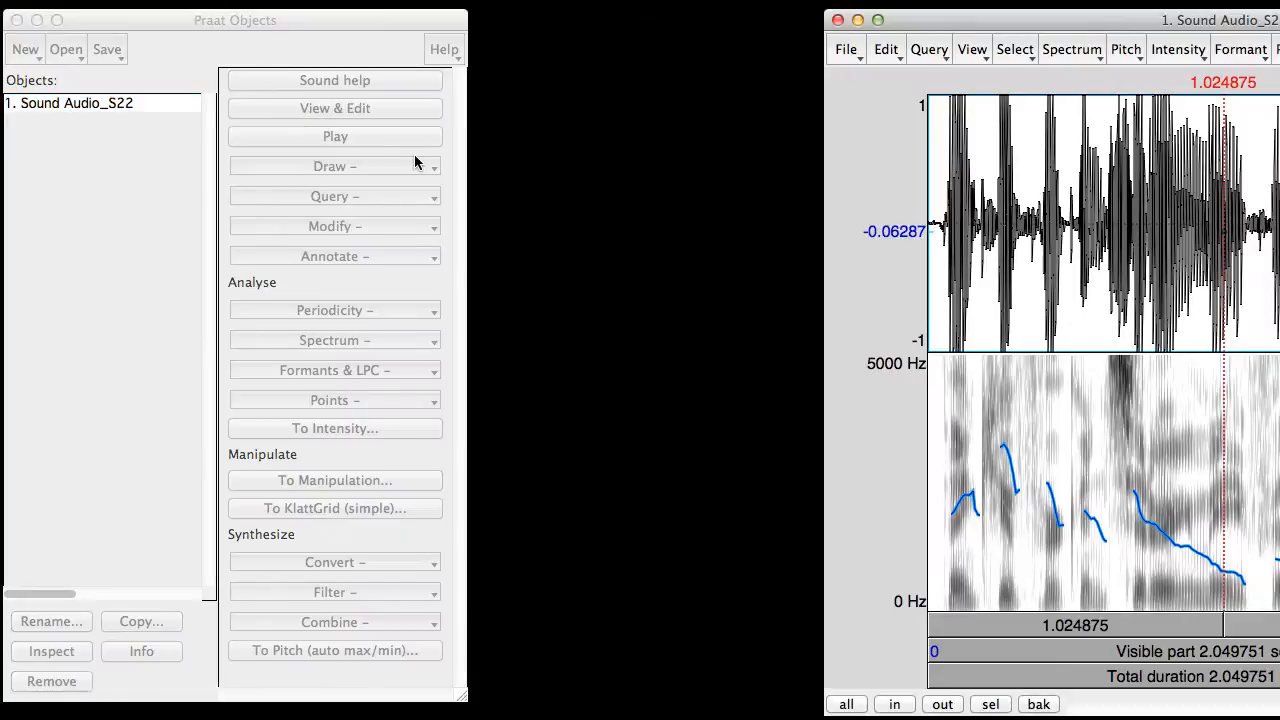
Bring the sound editor window fully into view, and hide the spectrogram and show it again.
drag(980, 20, 581, 19)
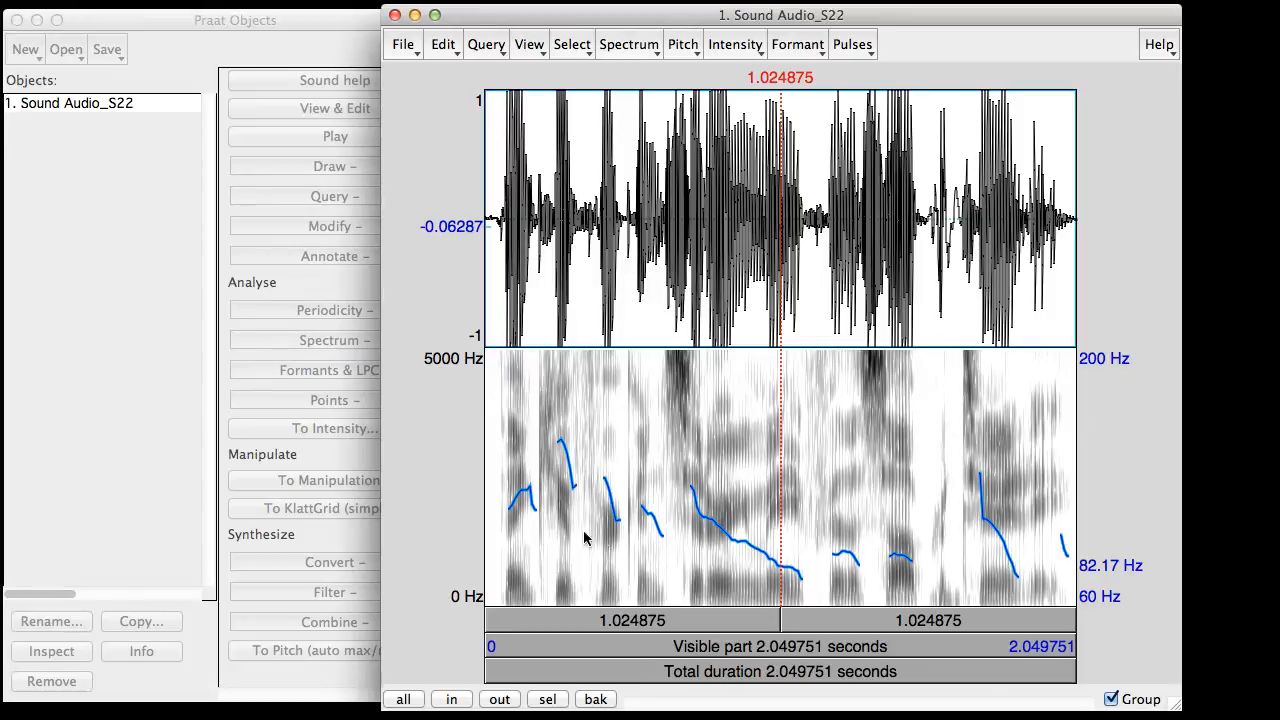
click(632, 47)
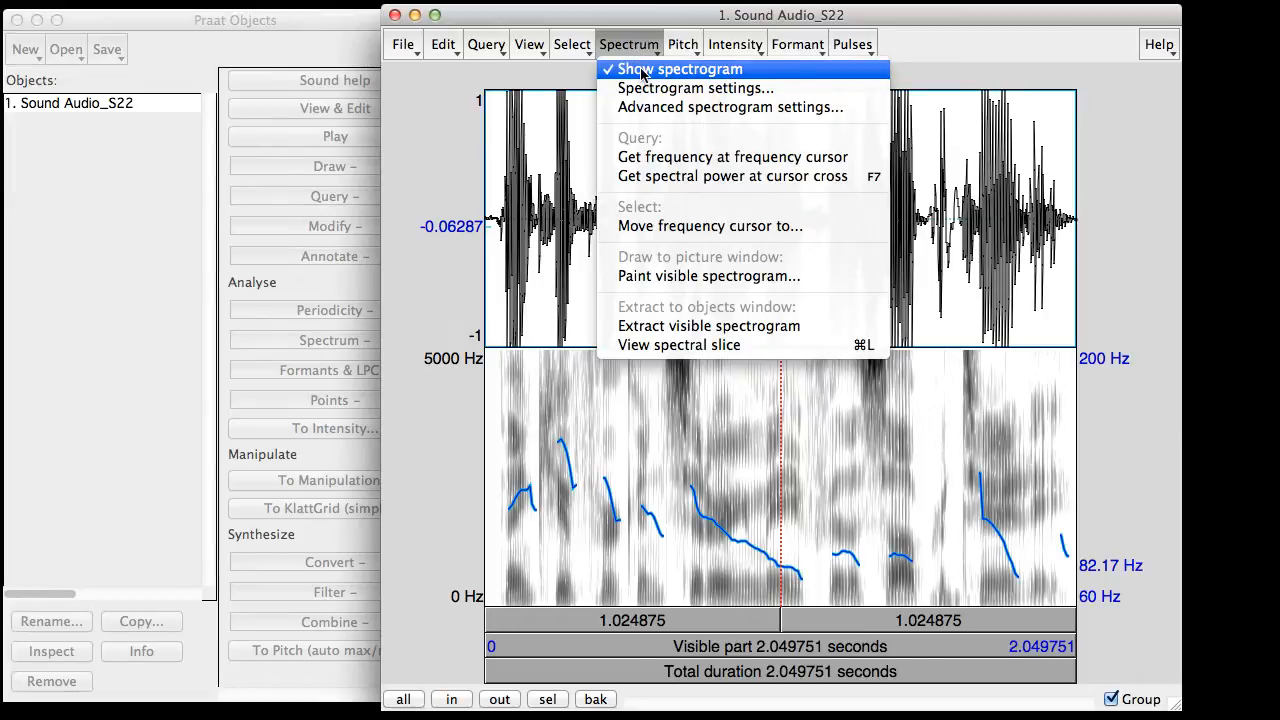
click(642, 71)
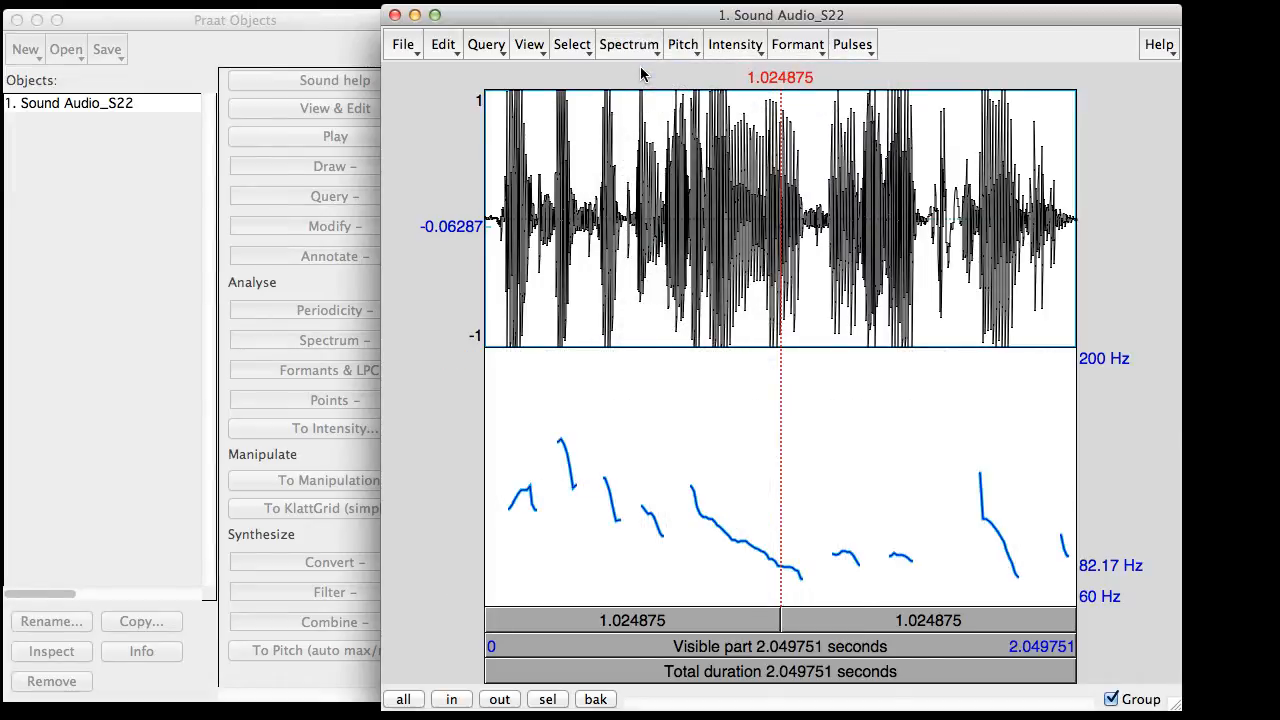
click(638, 47)
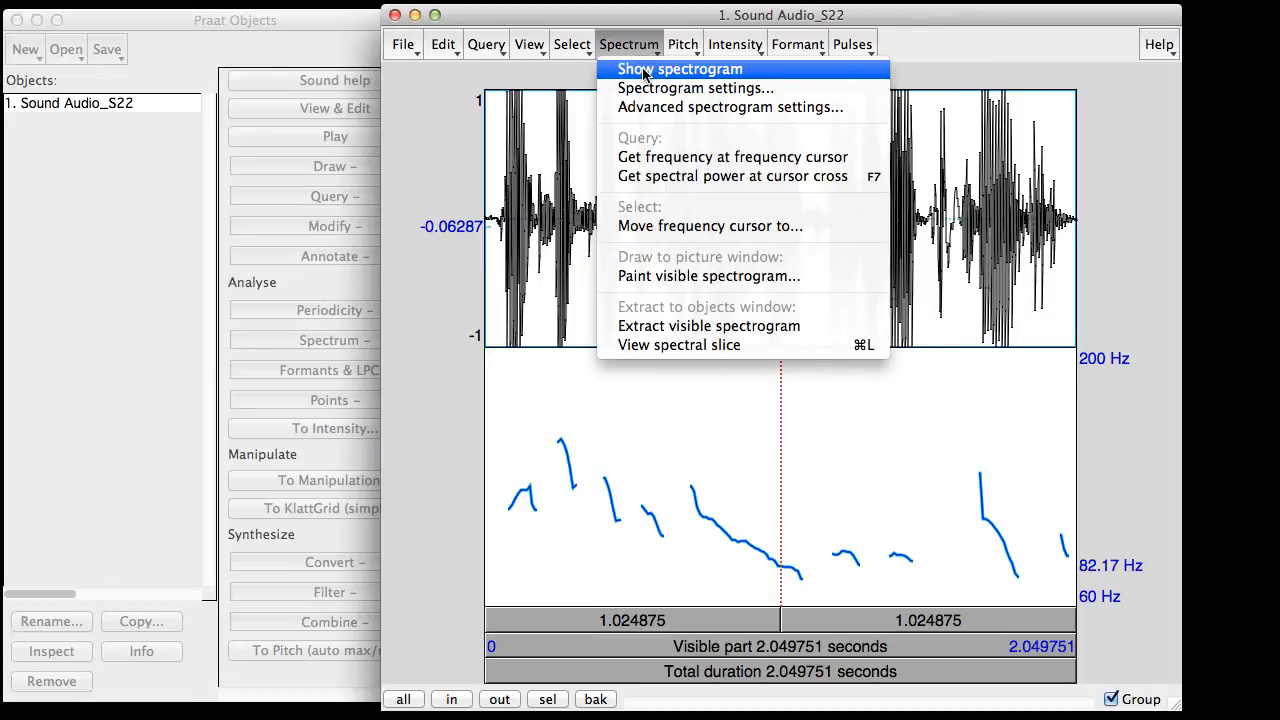
click(643, 71)
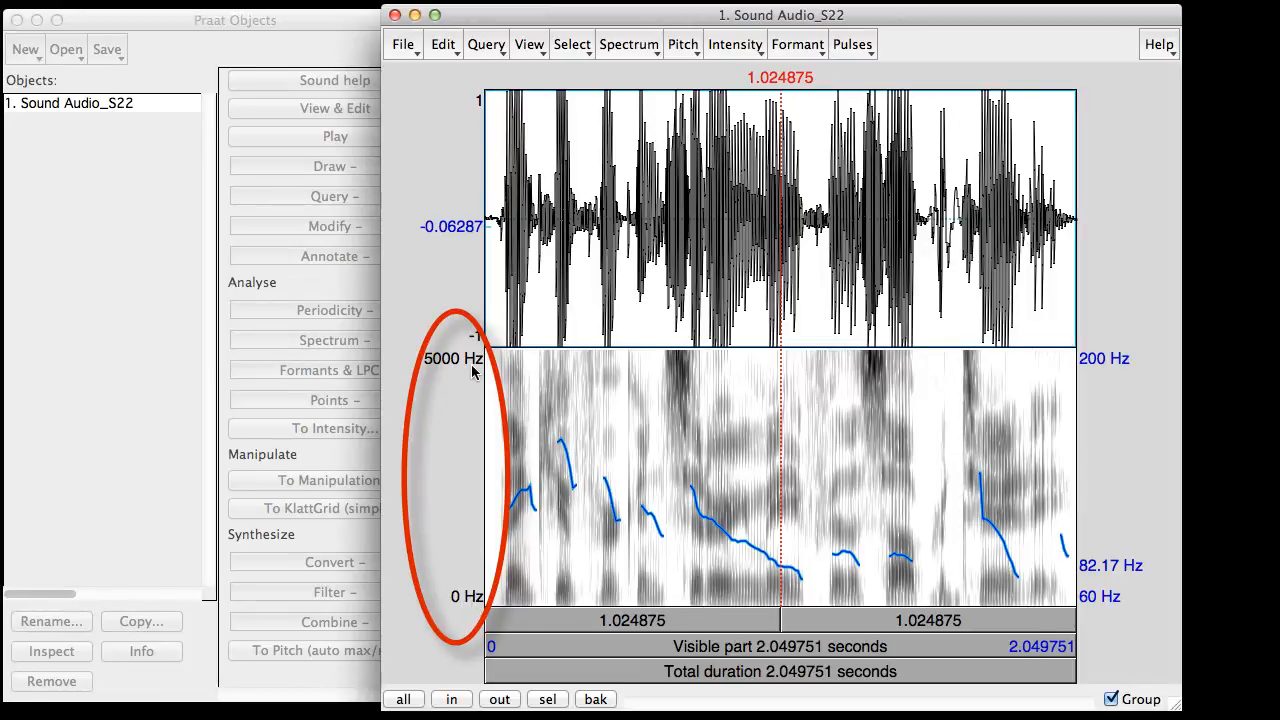
Examine the frequency and time readings at scattered points across the spectrogram of Audio_S22.
click(584, 474)
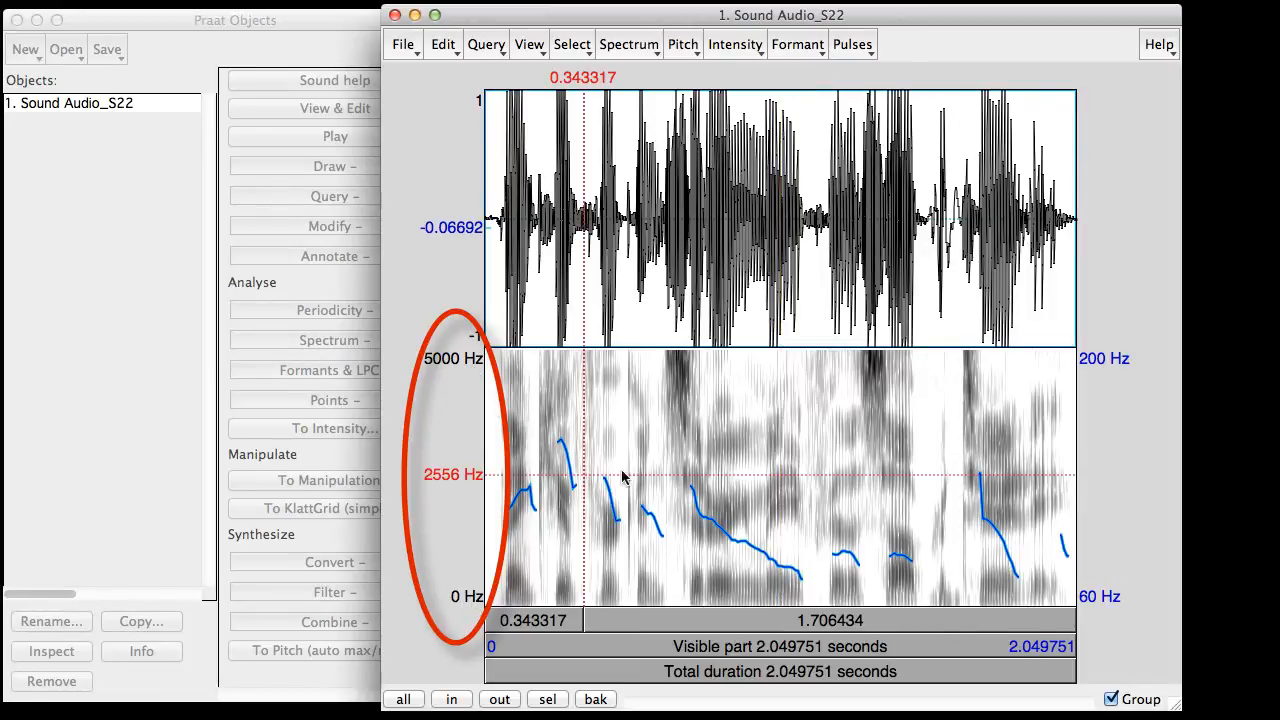
click(683, 460)
click(871, 433)
click(948, 500)
click(835, 474)
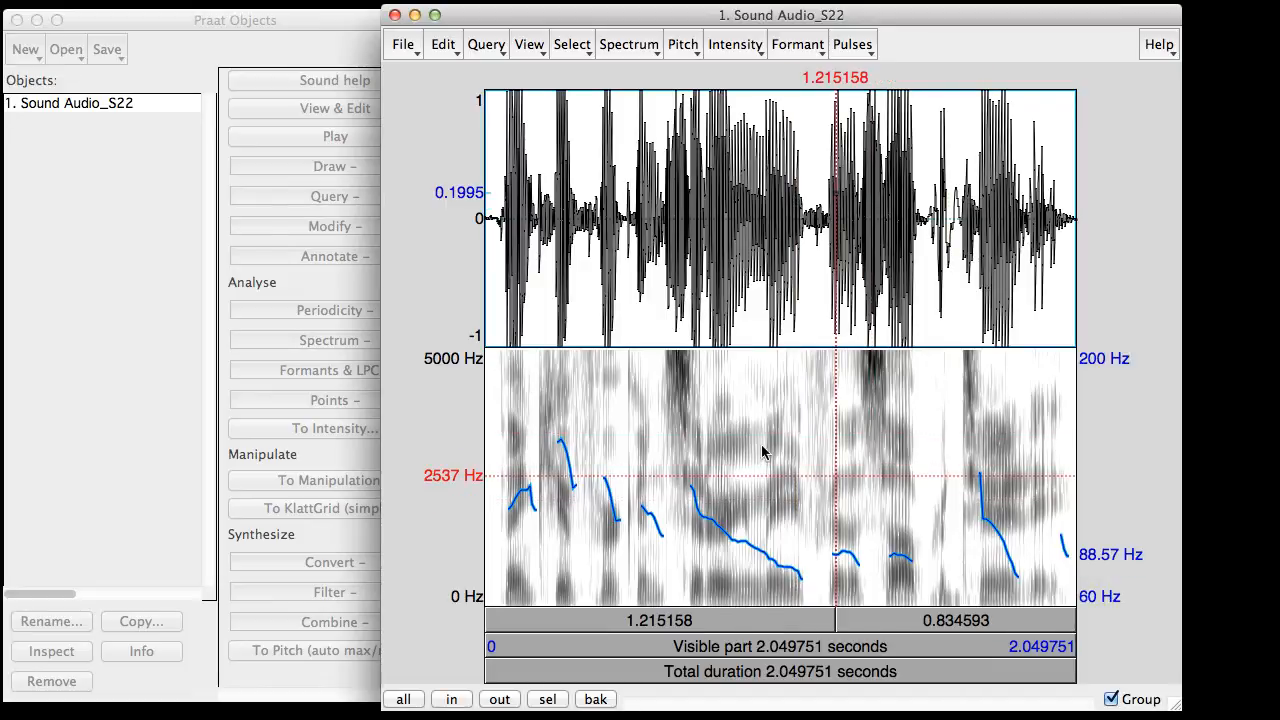
click(686, 420)
click(592, 445)
click(576, 503)
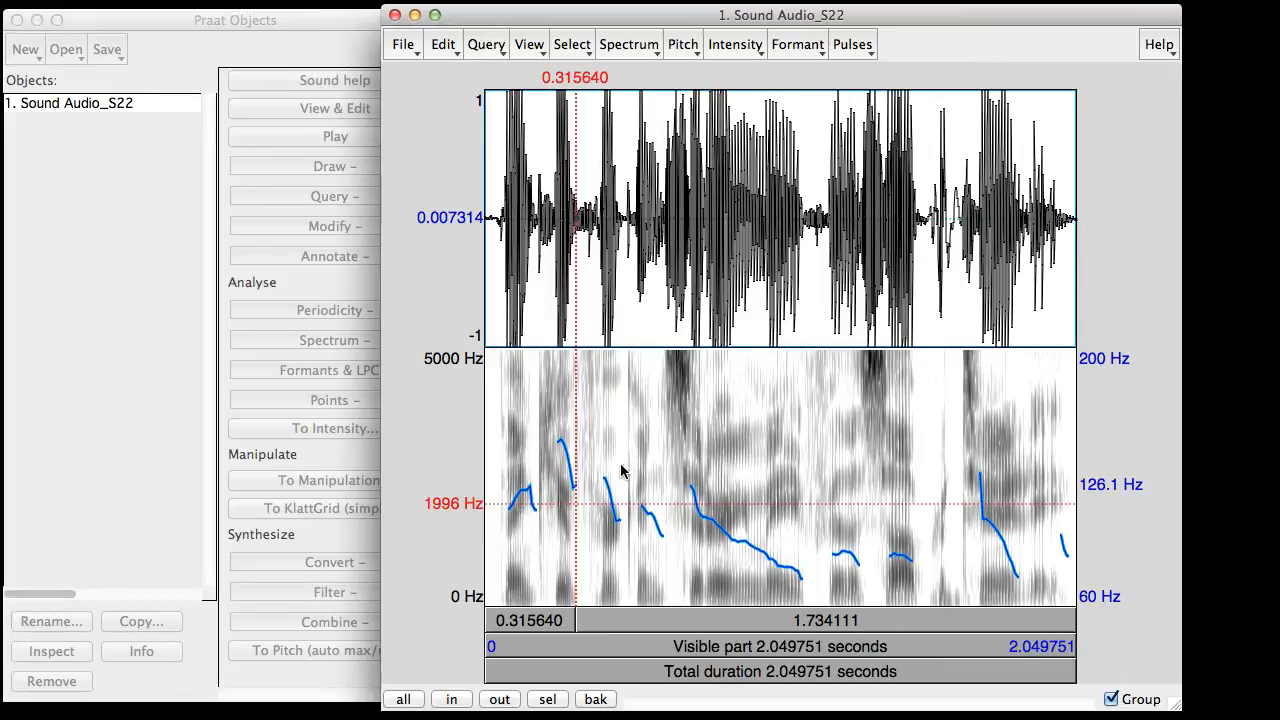
Inspect successive moments of the spectrogram along about 2000 Hz, and the first dark high-frequency band at about 4449 Hz.
click(718, 501)
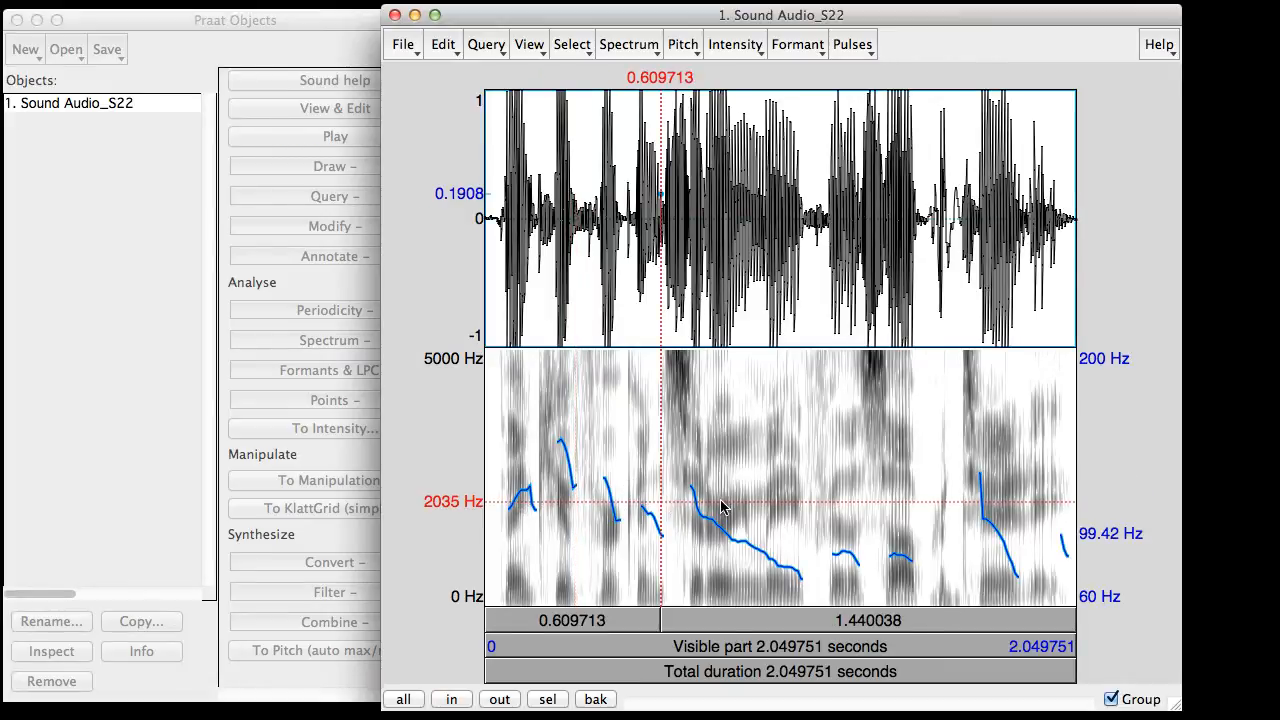
click(727, 503)
click(799, 504)
click(840, 502)
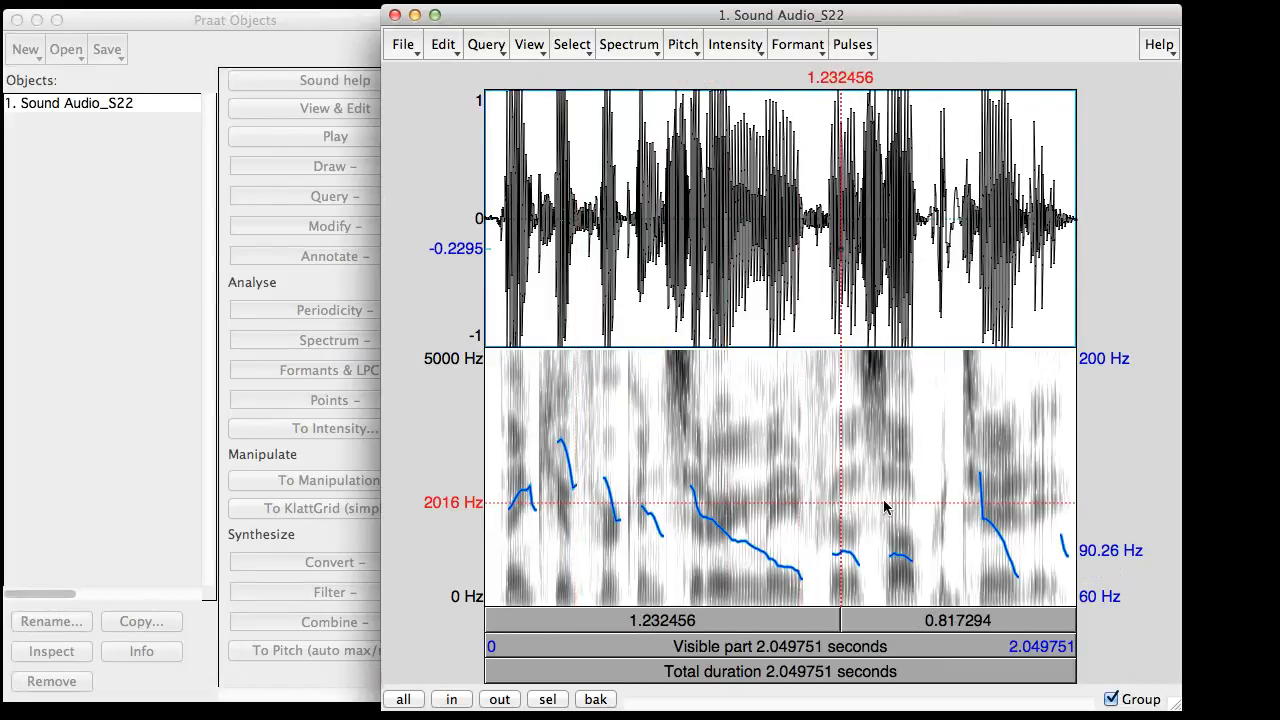
click(884, 499)
click(934, 500)
click(968, 497)
click(1008, 499)
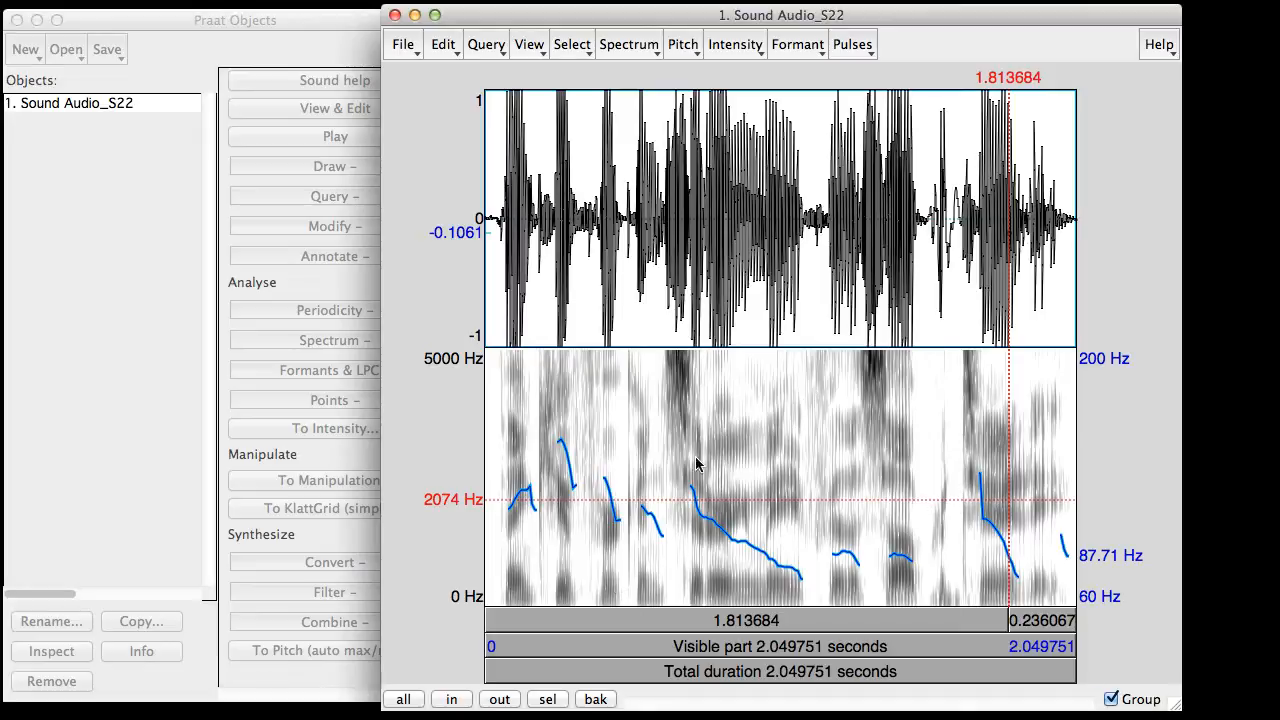
click(680, 384)
click(679, 378)
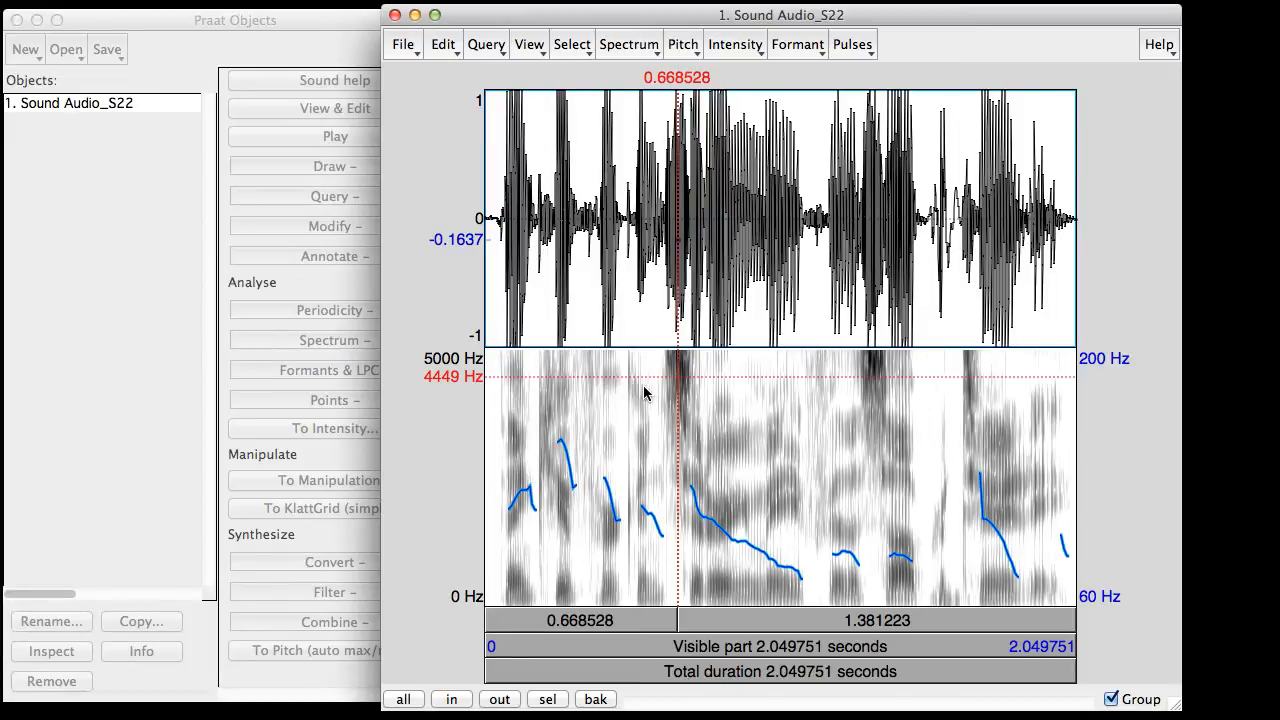
Set the upper limit of the spectrogram view range to 7000 Hz and apply it, keeping the settings open.
click(638, 46)
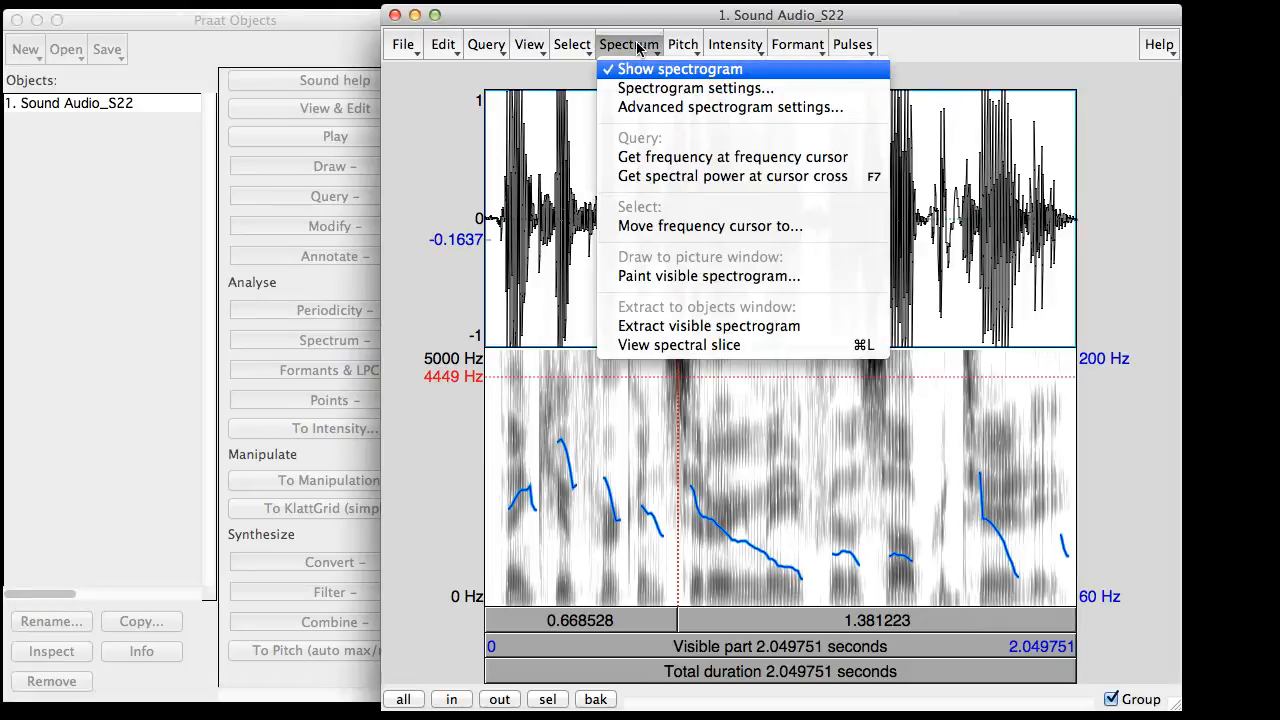
click(655, 88)
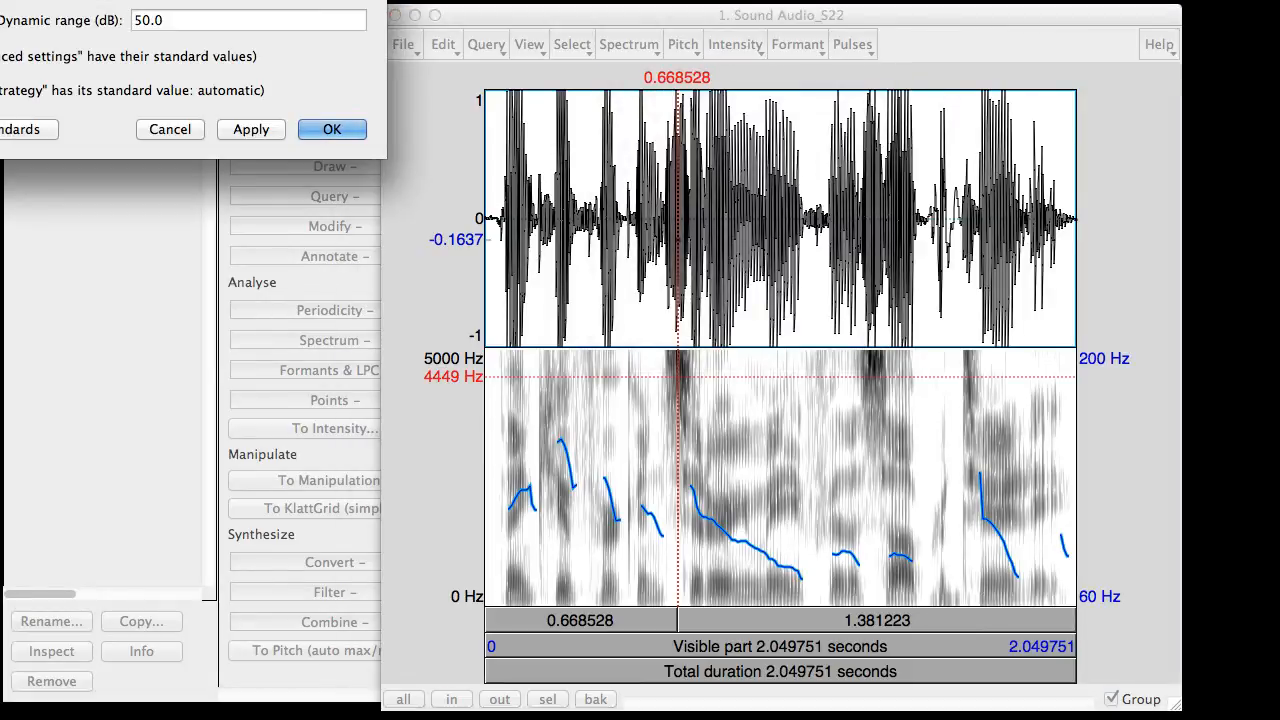
drag(840, 171, 1016, 86)
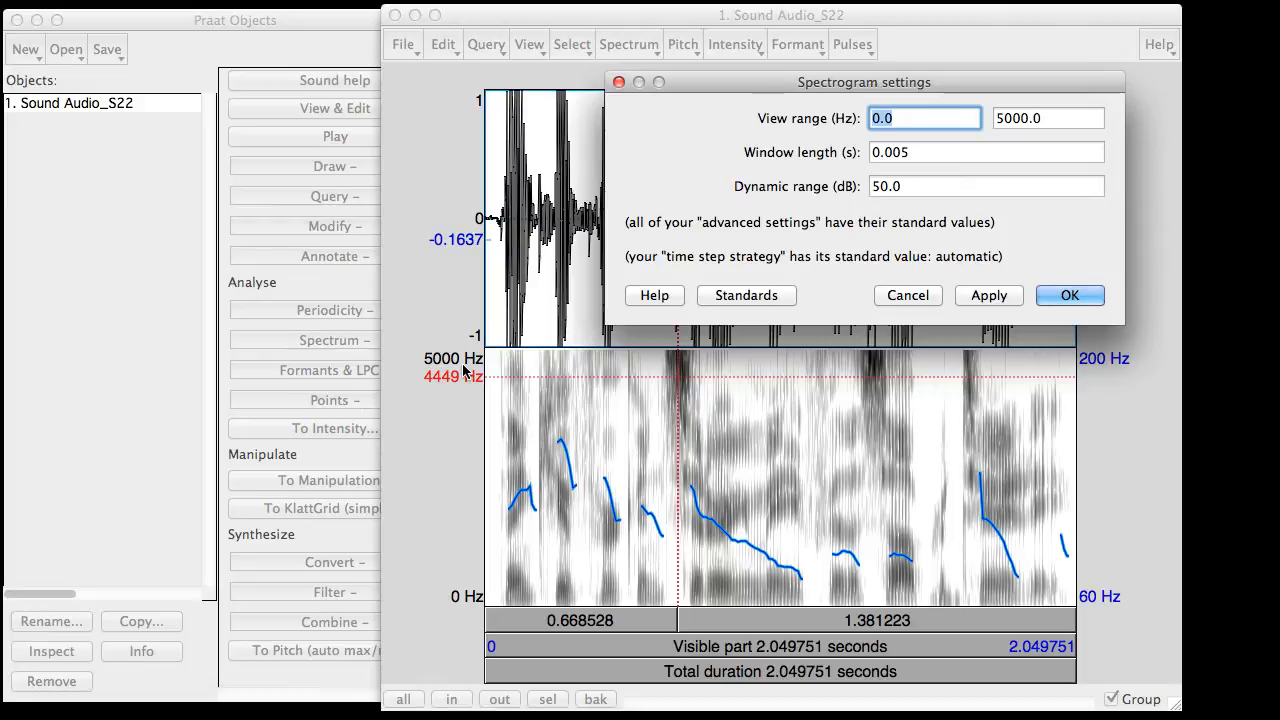
click(1014, 118)
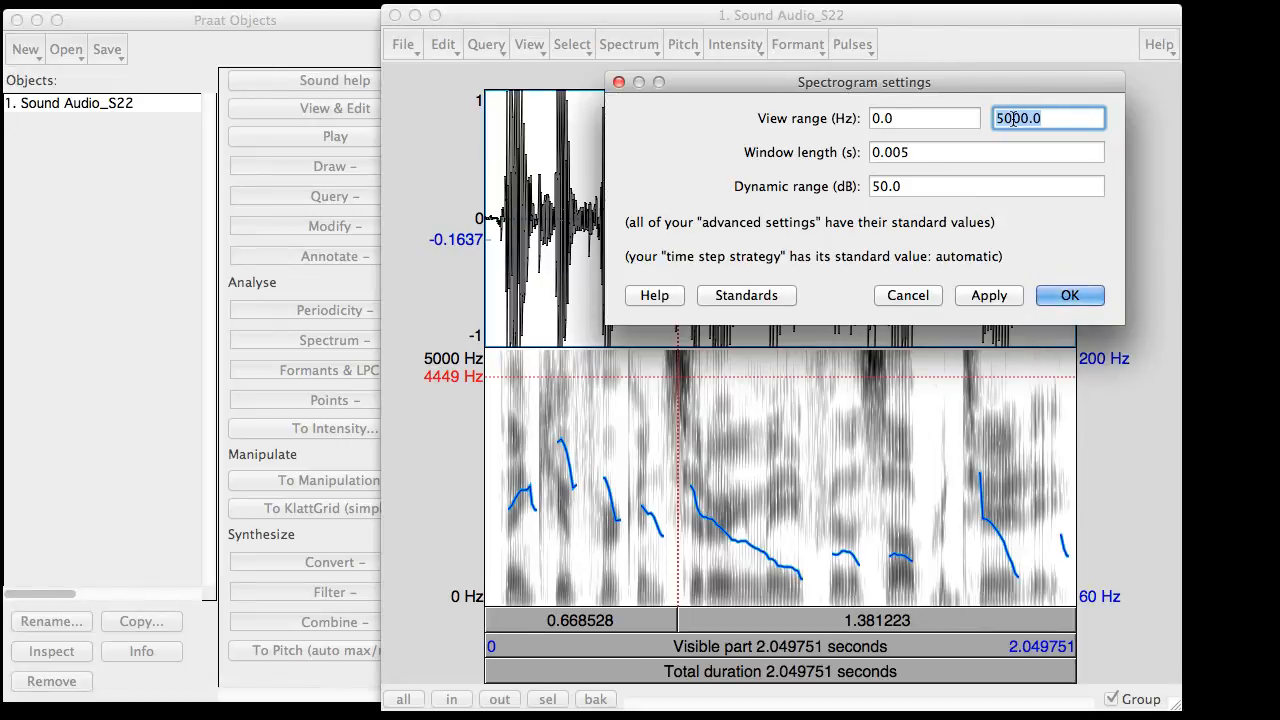
text(700)
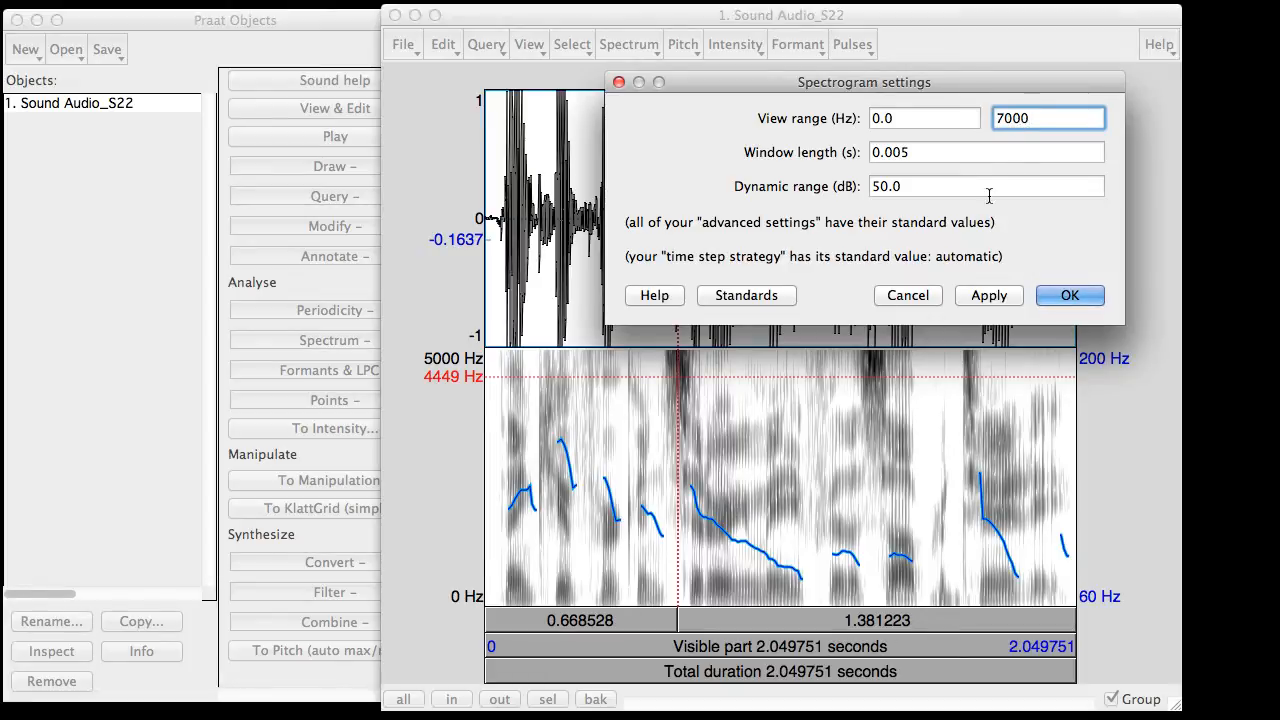
click(988, 297)
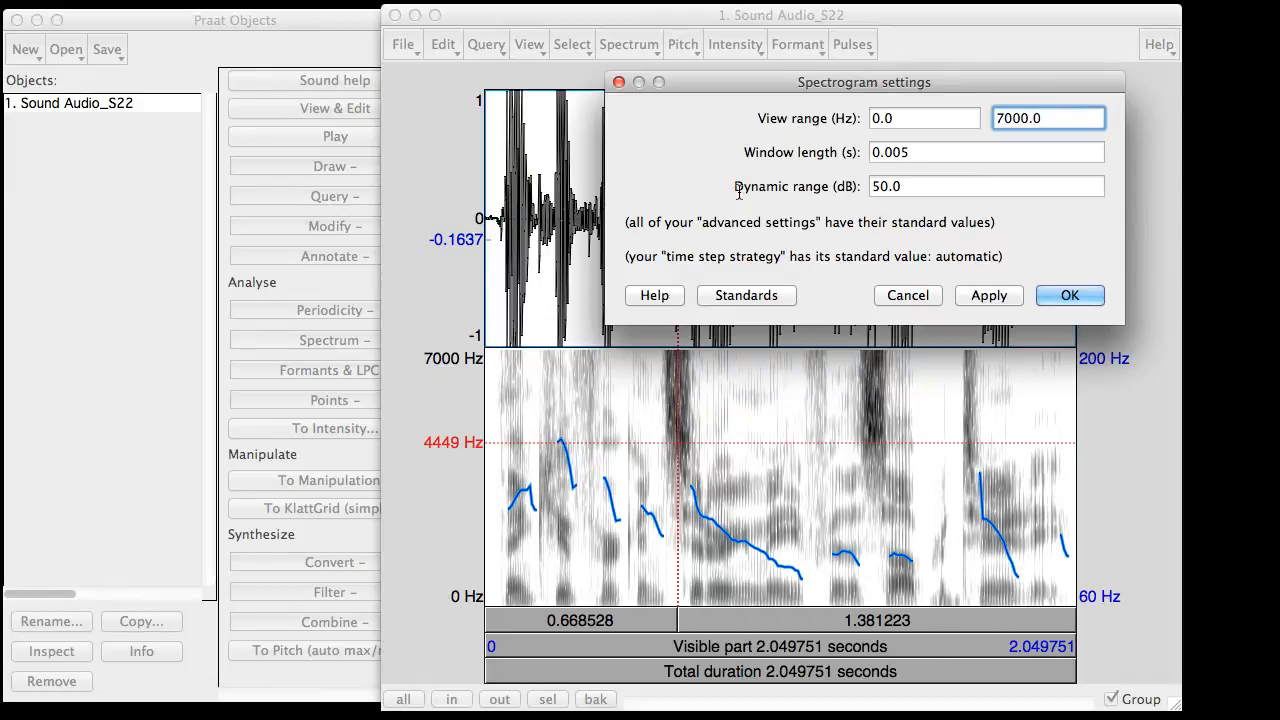
Set the spectrogram's dynamic range to 70 dB and apply it.
click(913, 186)
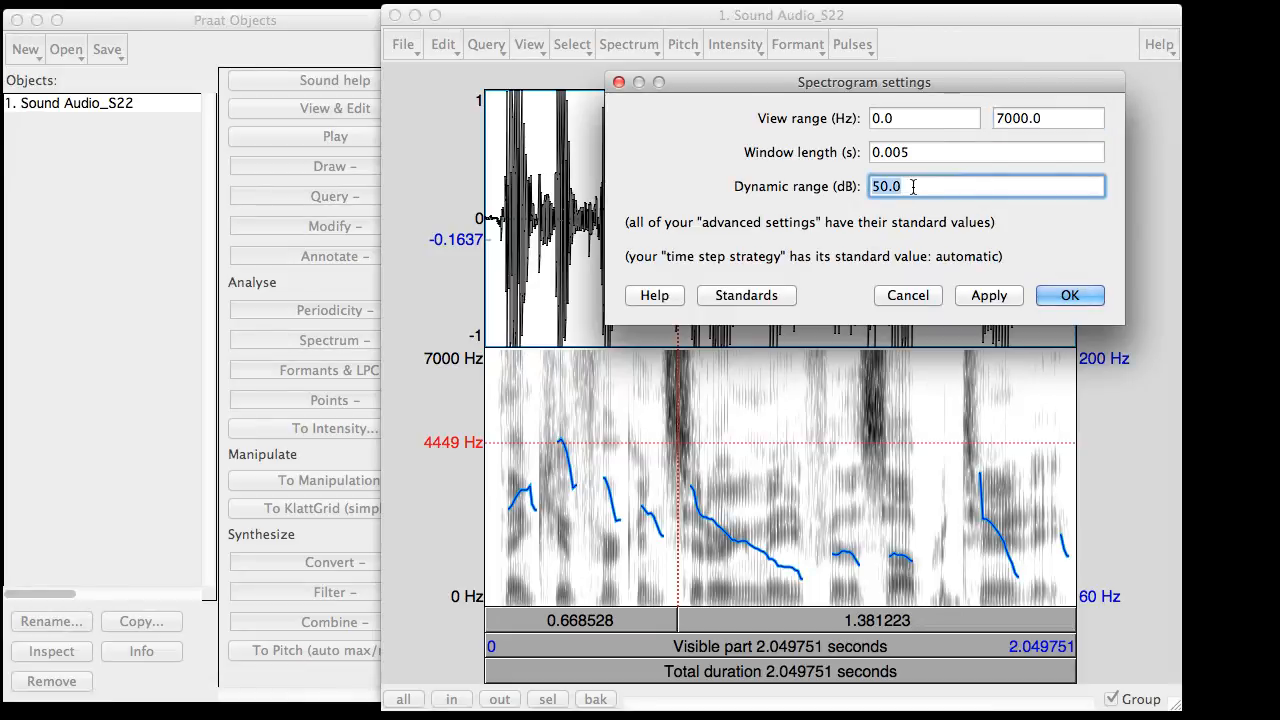
text(70)
click(983, 297)
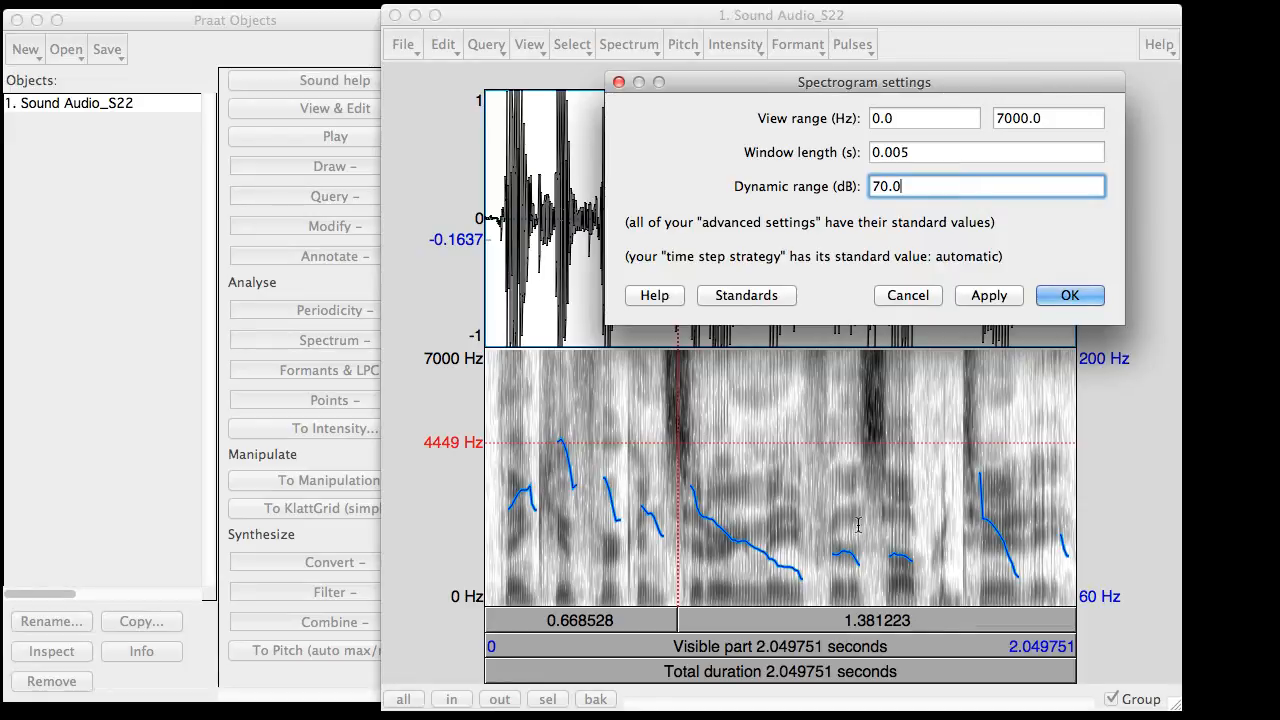
Set the spectrogram's dynamic range to 50 dB, apply it and close the spectrogram settings.
double_click(920, 180)
text(50)
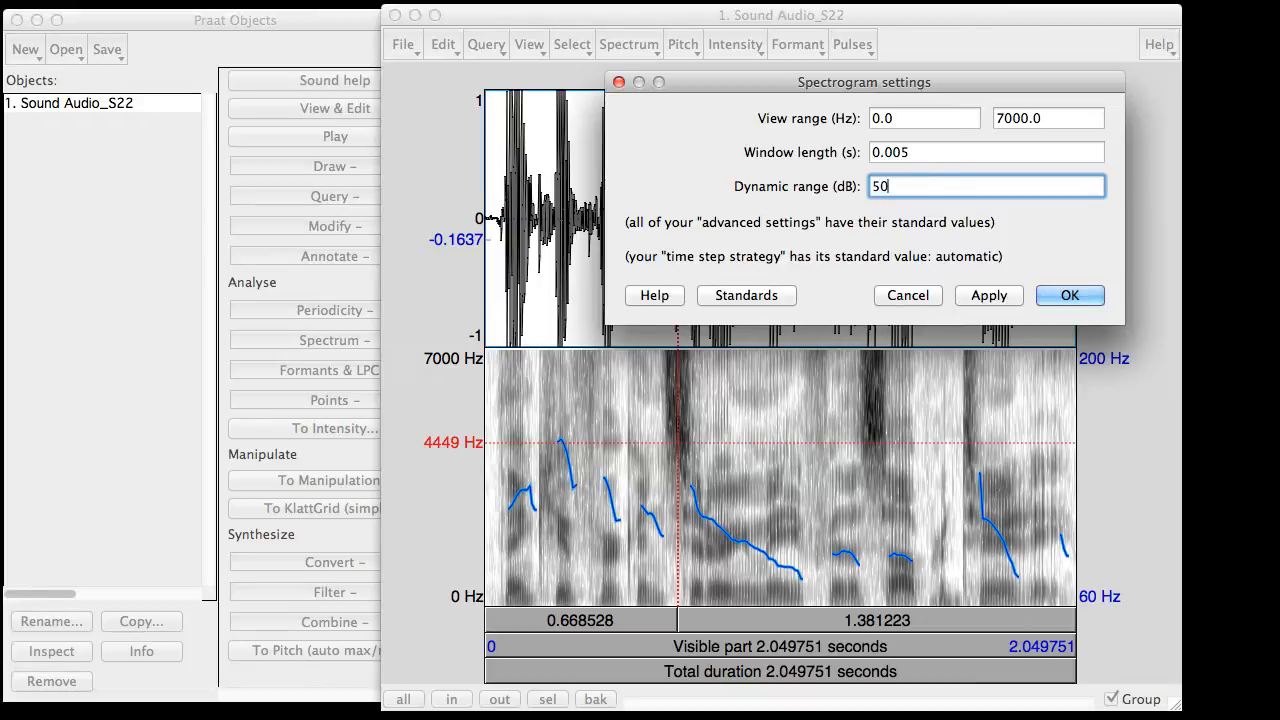
click(991, 298)
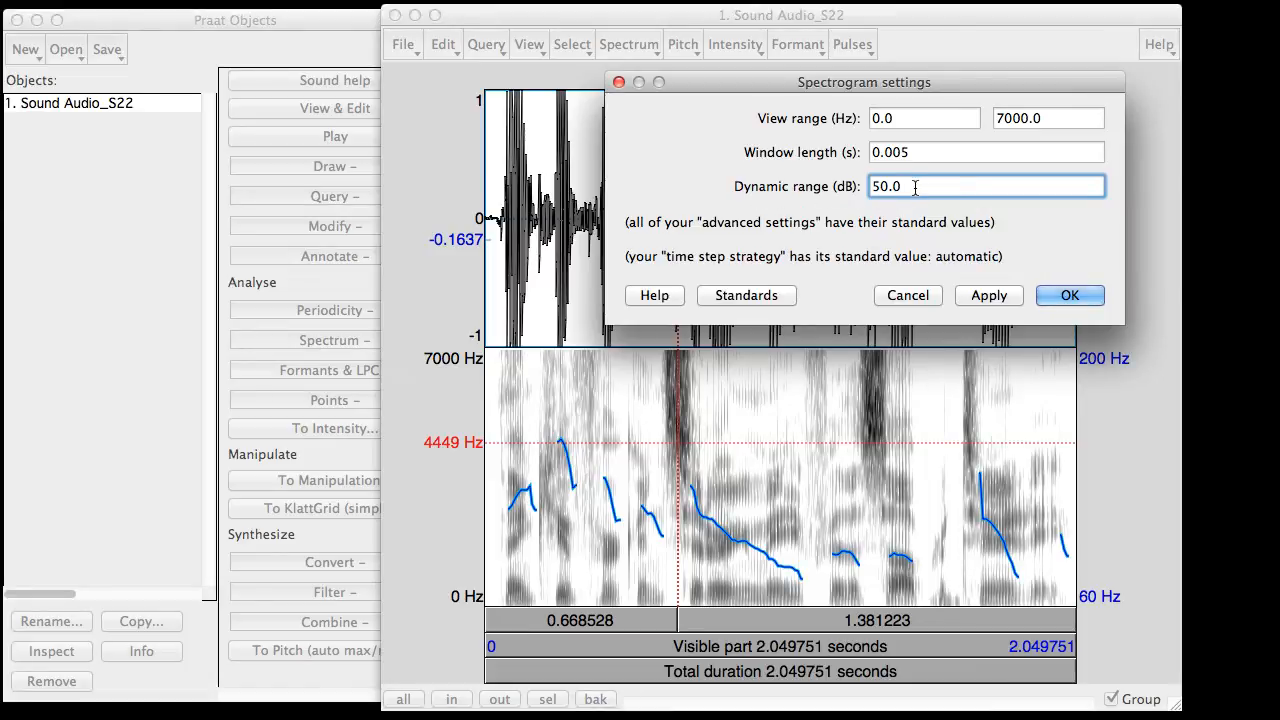
drag(917, 186, 857, 180)
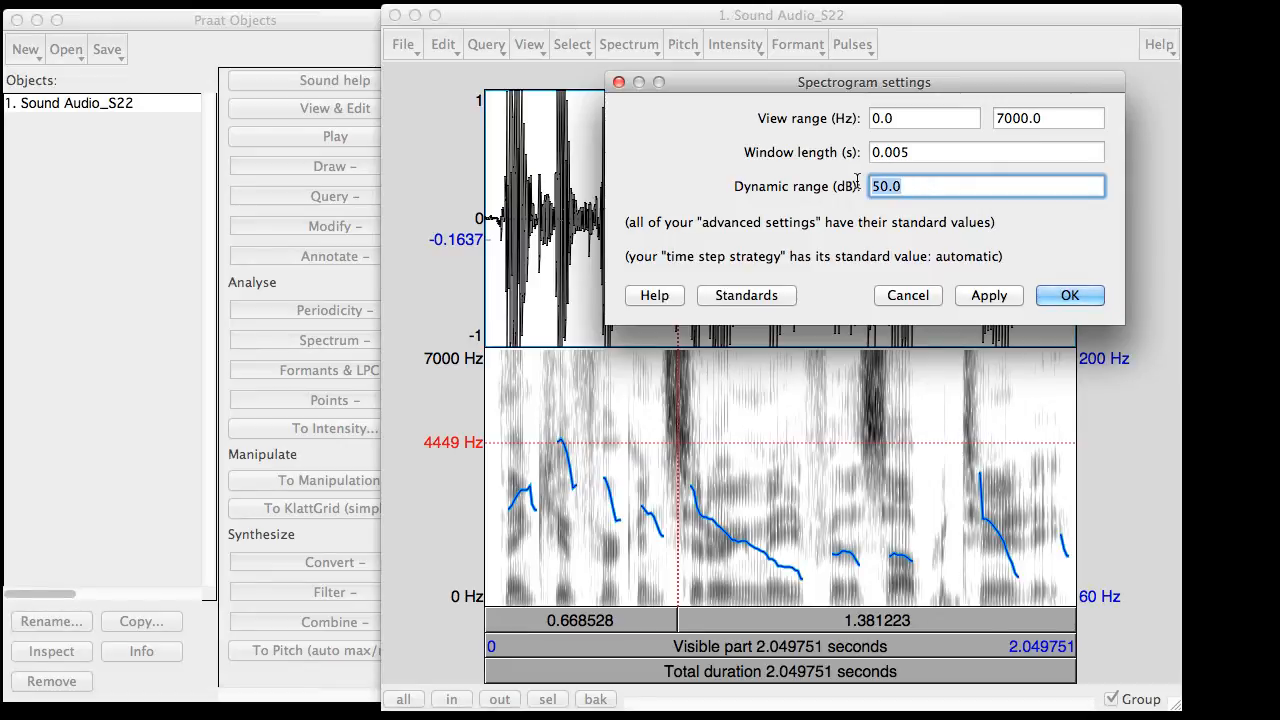
key(Return)
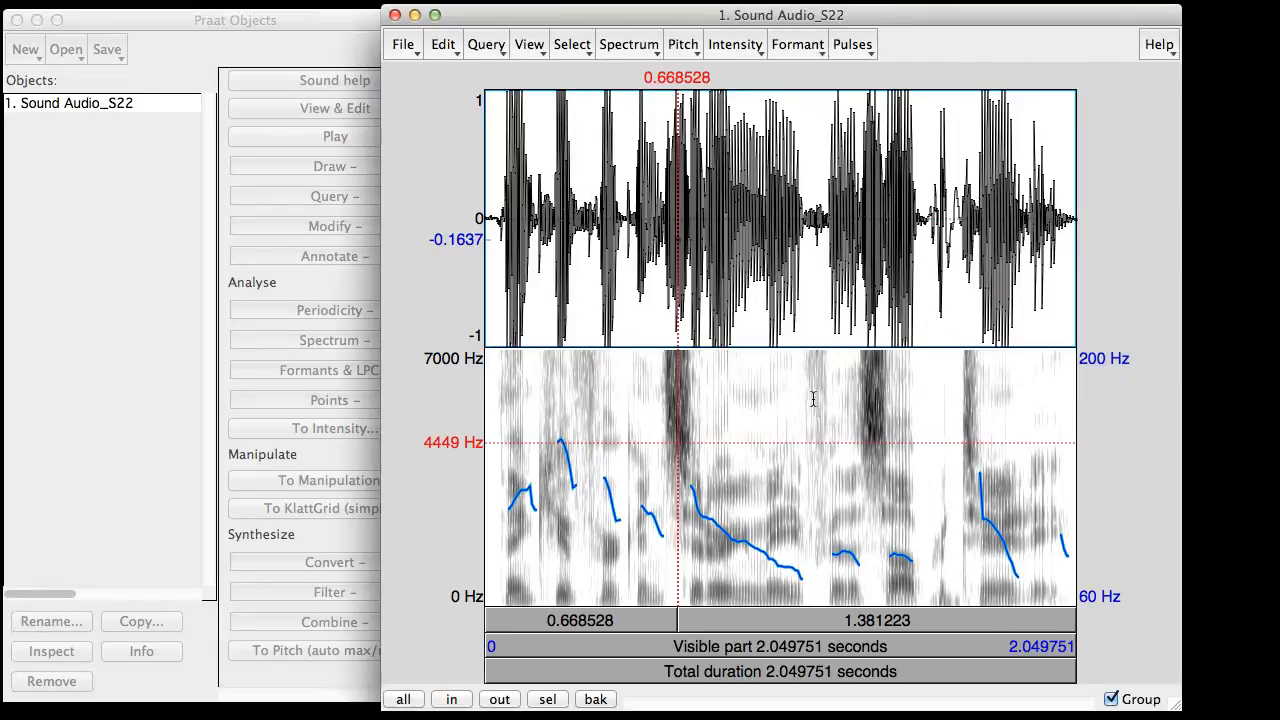
Select the quiet stretch from about 1.07 to 1.21 seconds and apply a spectrogram dynamic range of 80 dB.
drag(795, 358, 834, 490)
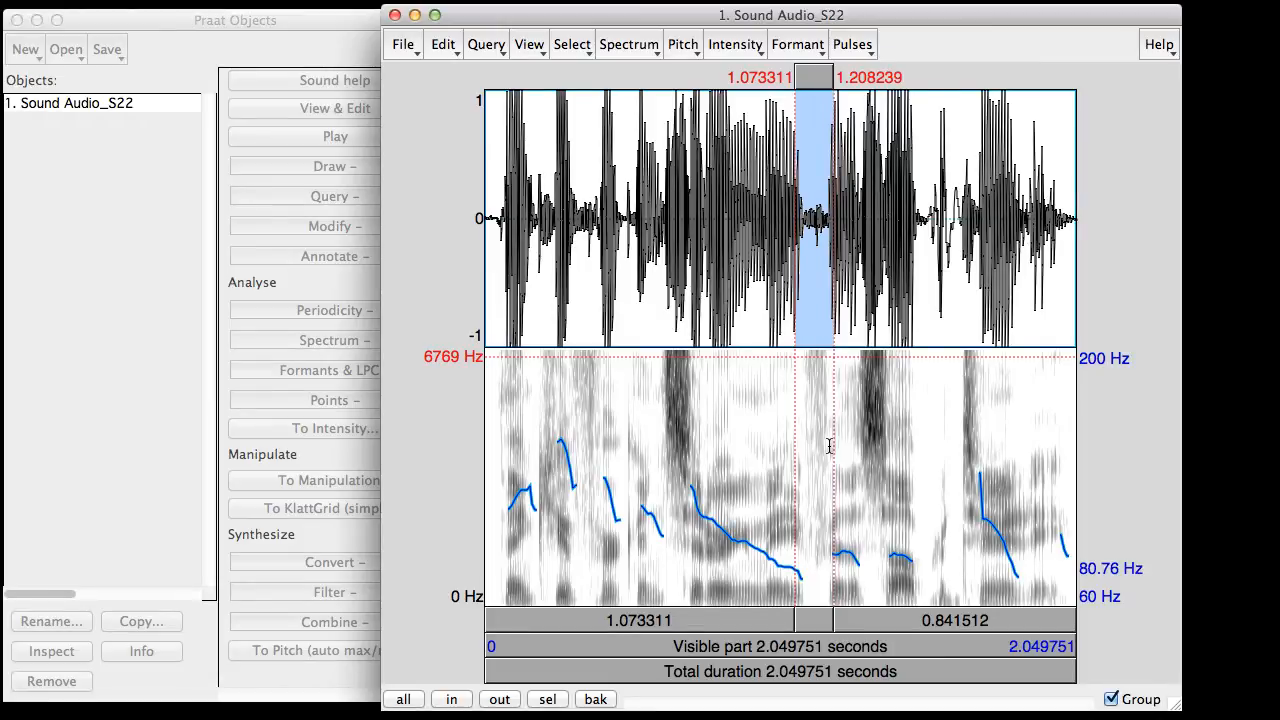
click(637, 48)
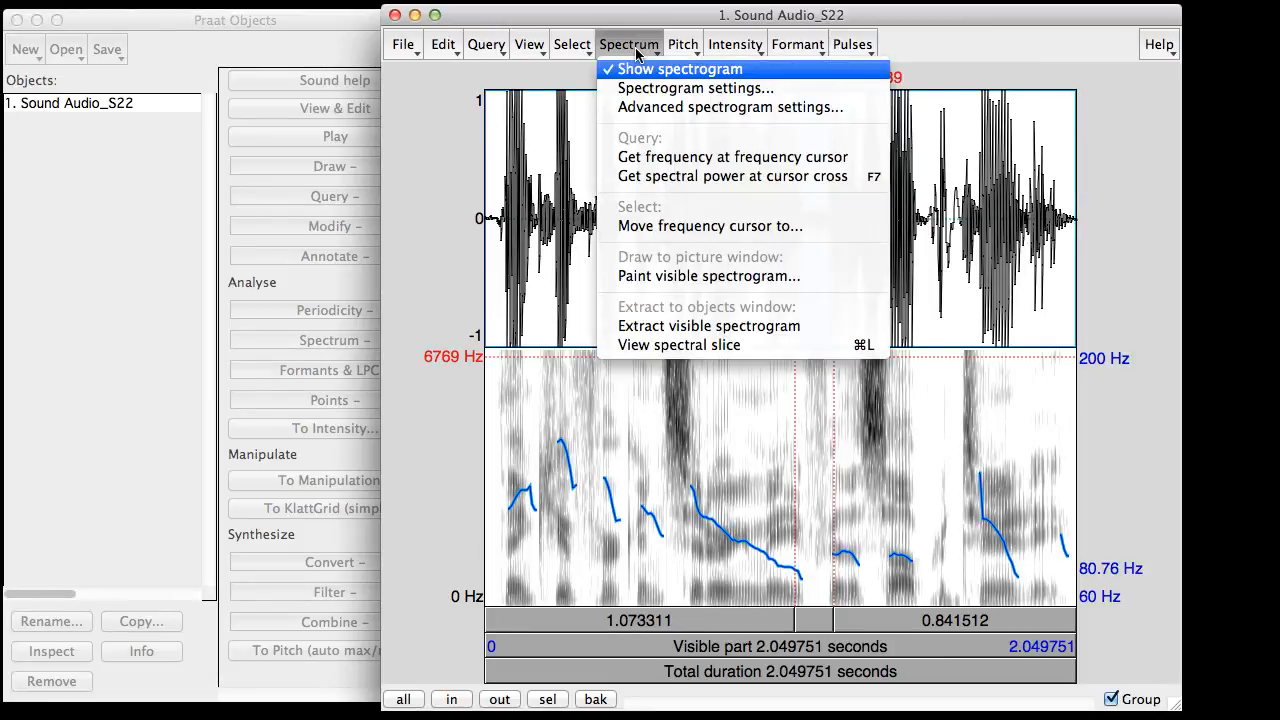
click(662, 88)
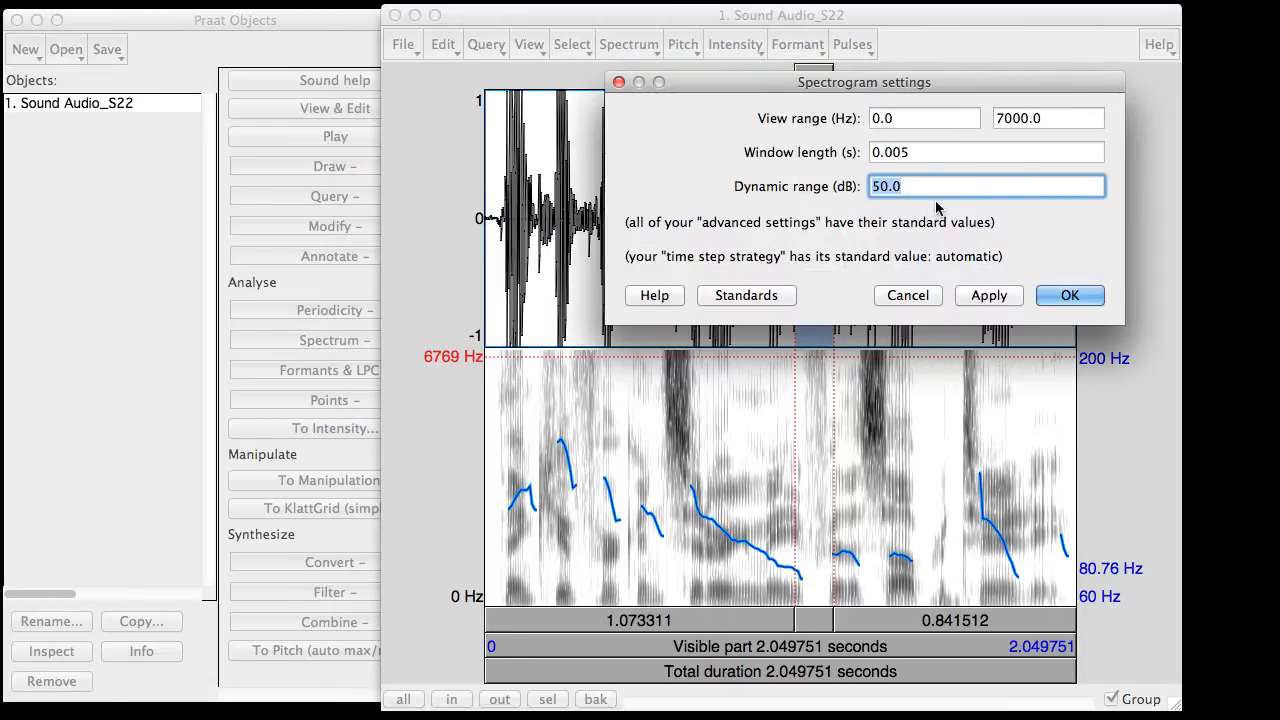
text(80)
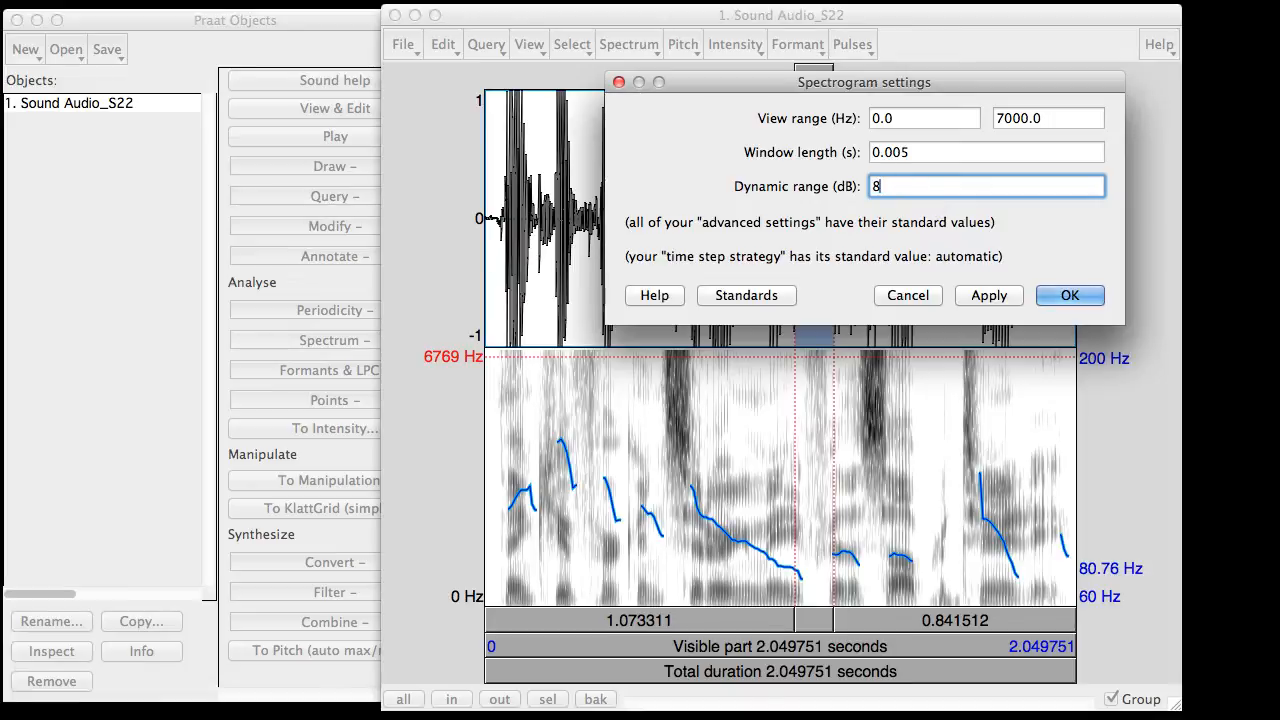
click(985, 293)
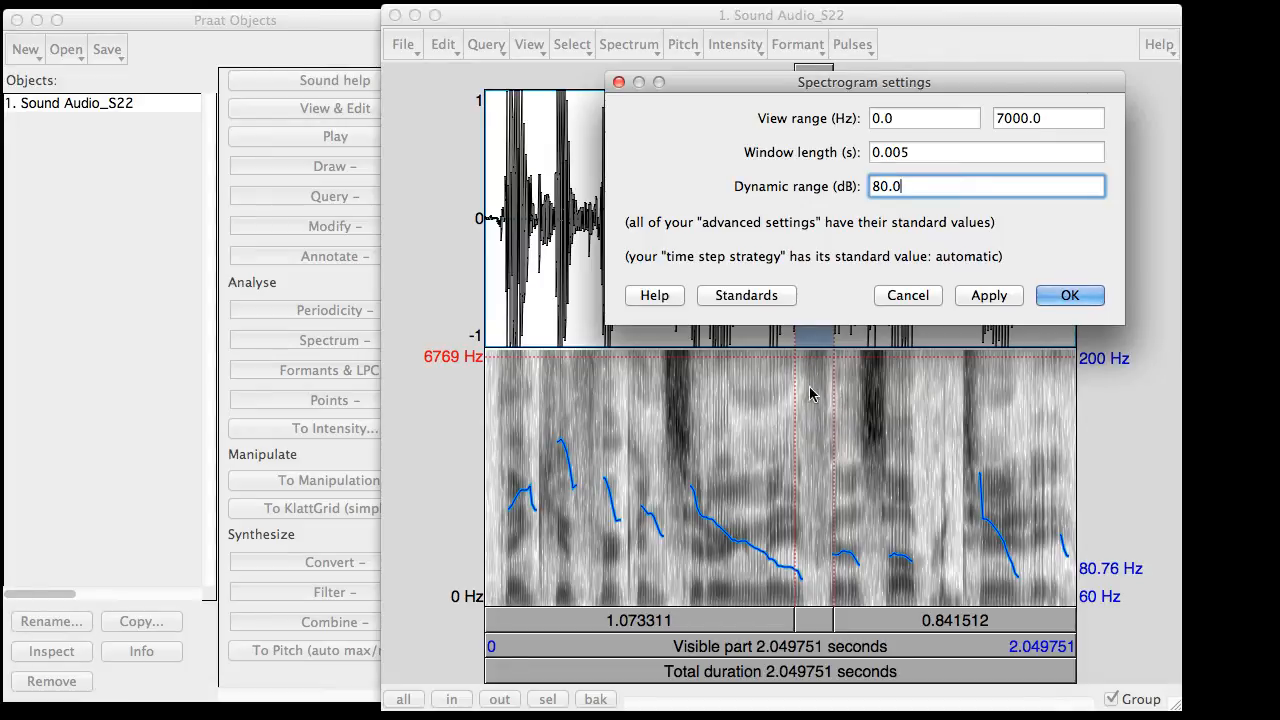
Lower the spectrogram's dynamic range to 30 dB and apply it.
double_click(927, 181)
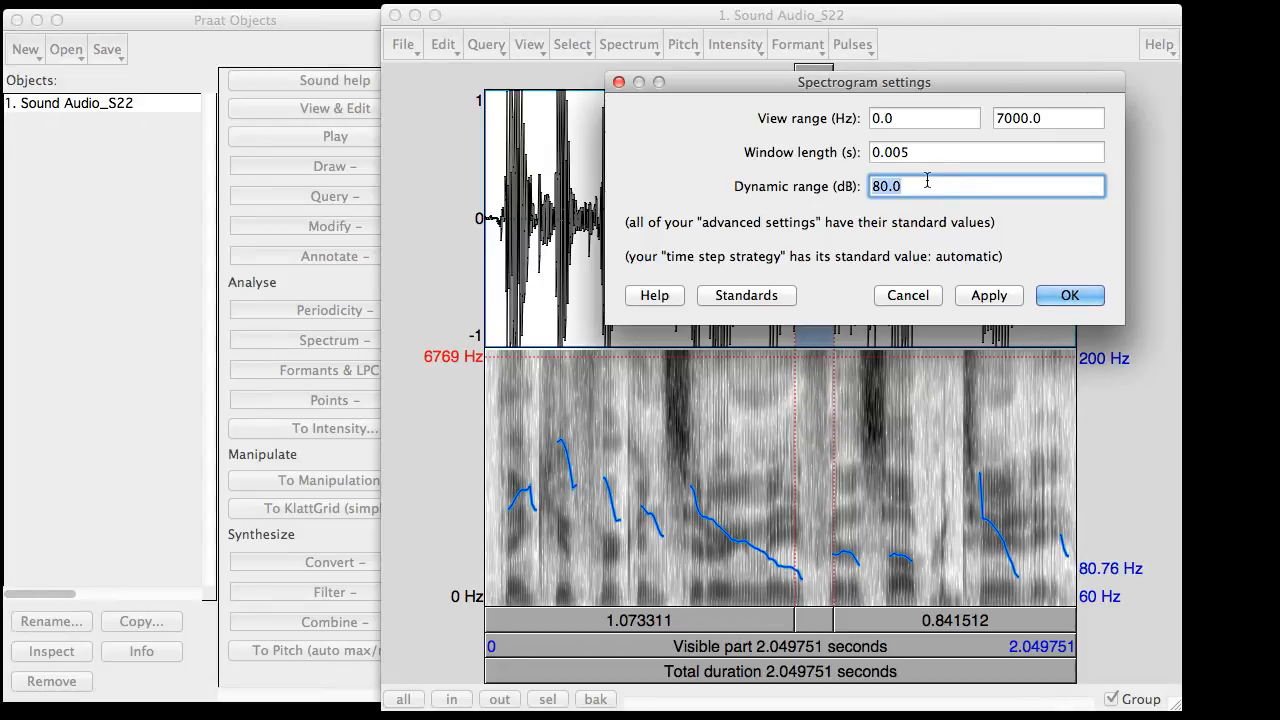
text(30)
click(988, 297)
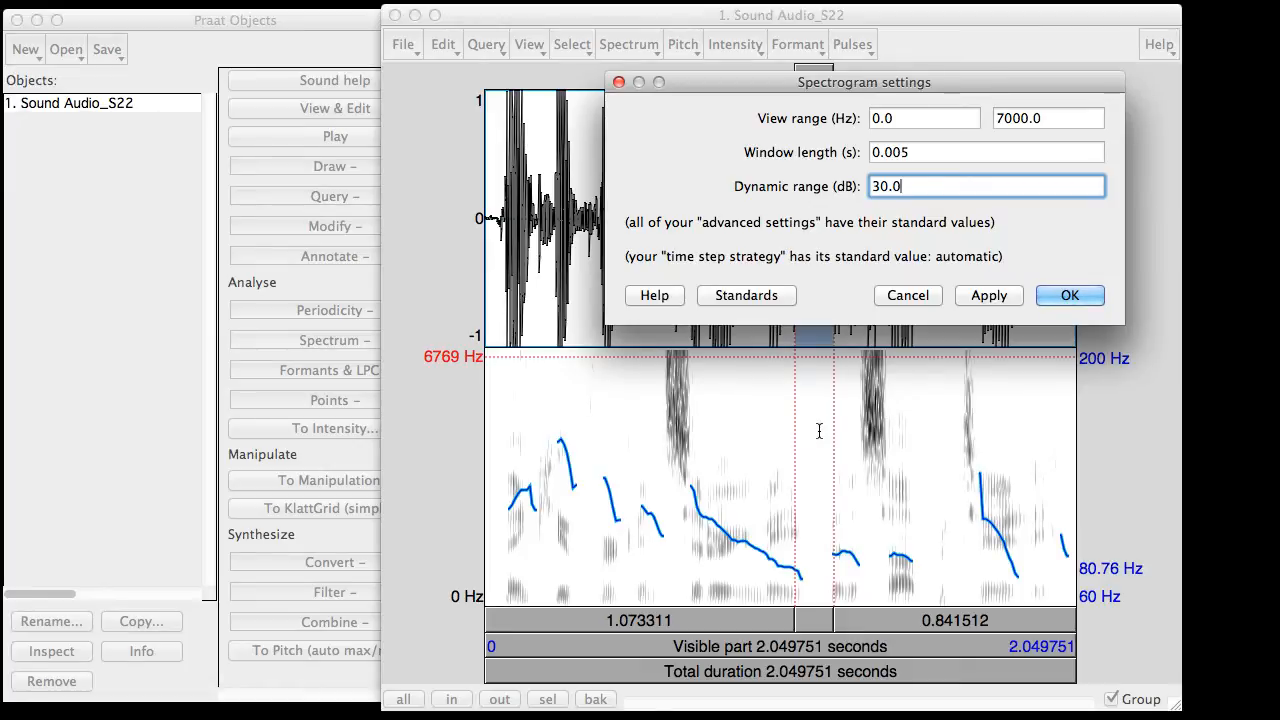
Raise the spectrogram's dynamic range to 50 dB and apply it.
double_click(878, 190)
text(5)
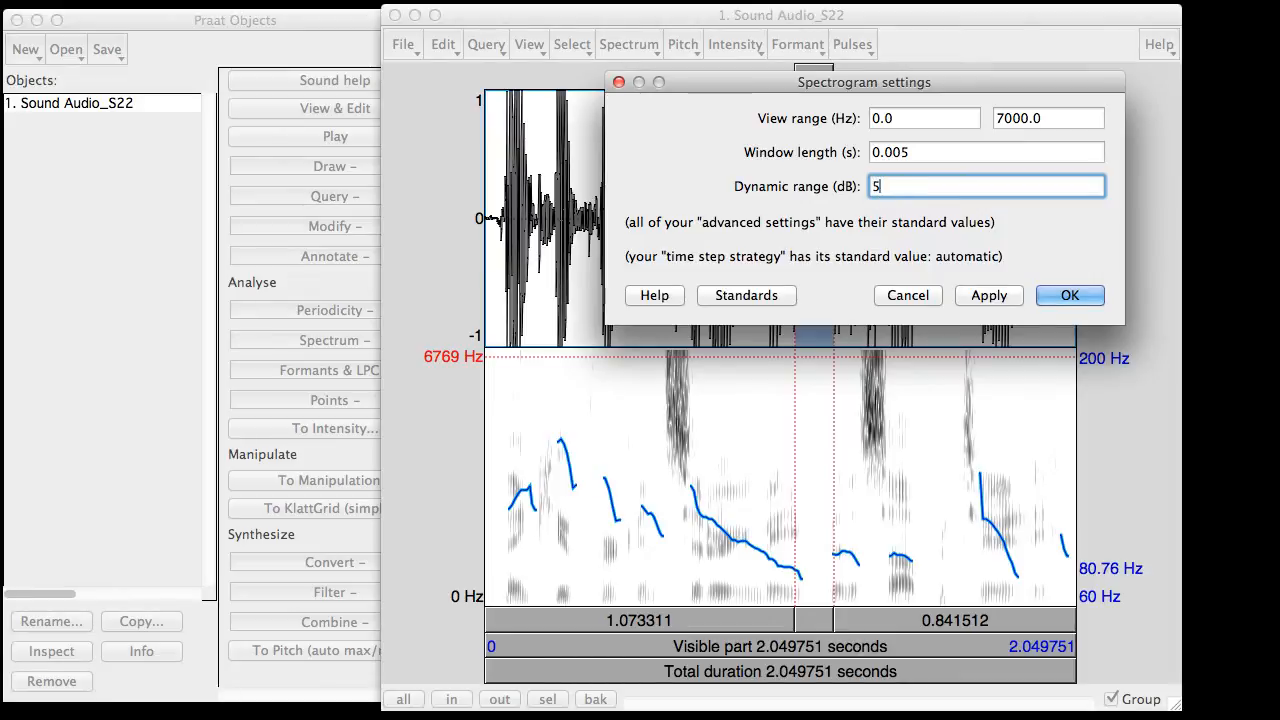
text(0)
click(980, 293)
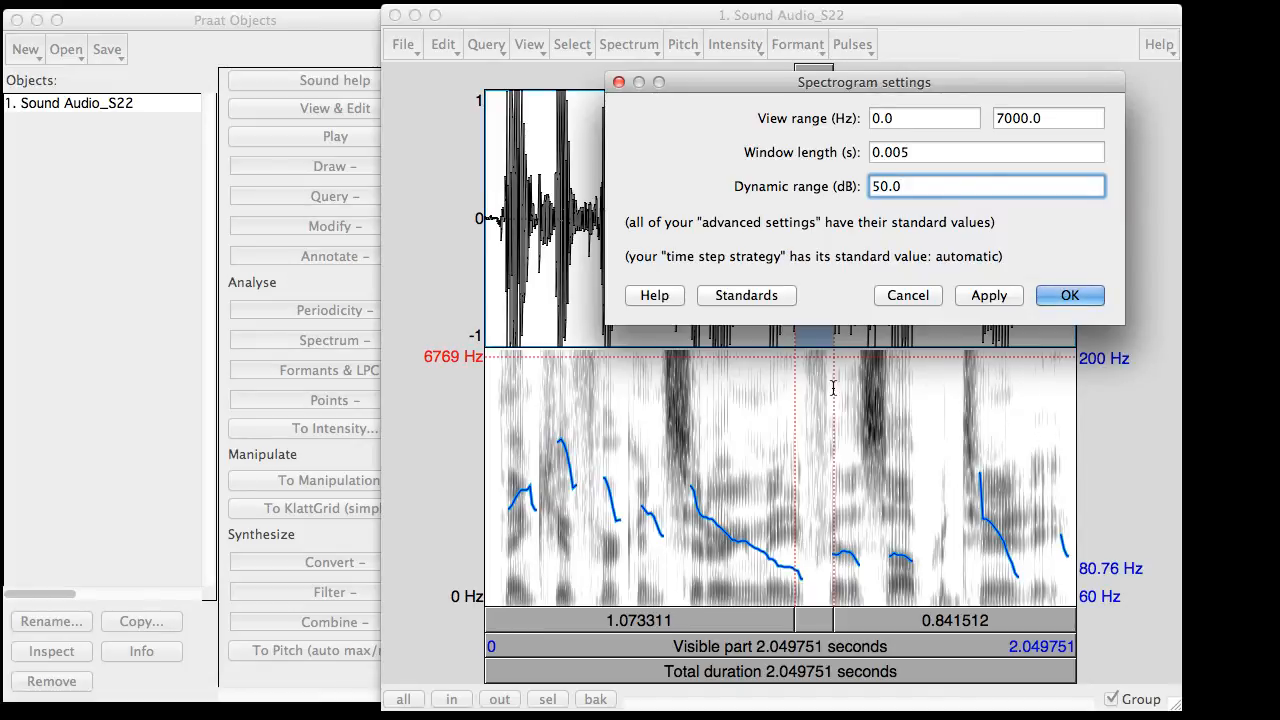
Apply a dynamic range of 30 dB to the spectrogram again.
double_click(891, 185)
text(30)
click(988, 298)
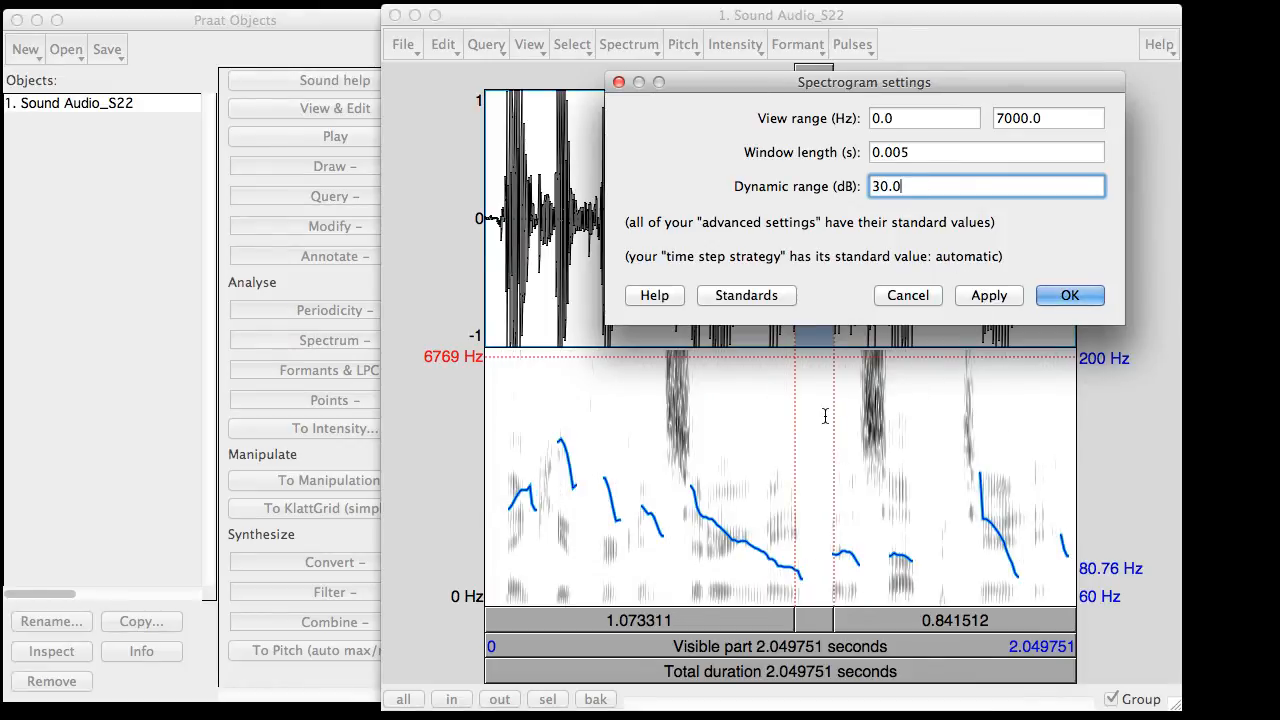
Raise the spectrogram's dynamic range to 80 dB and apply it.
double_click(915, 188)
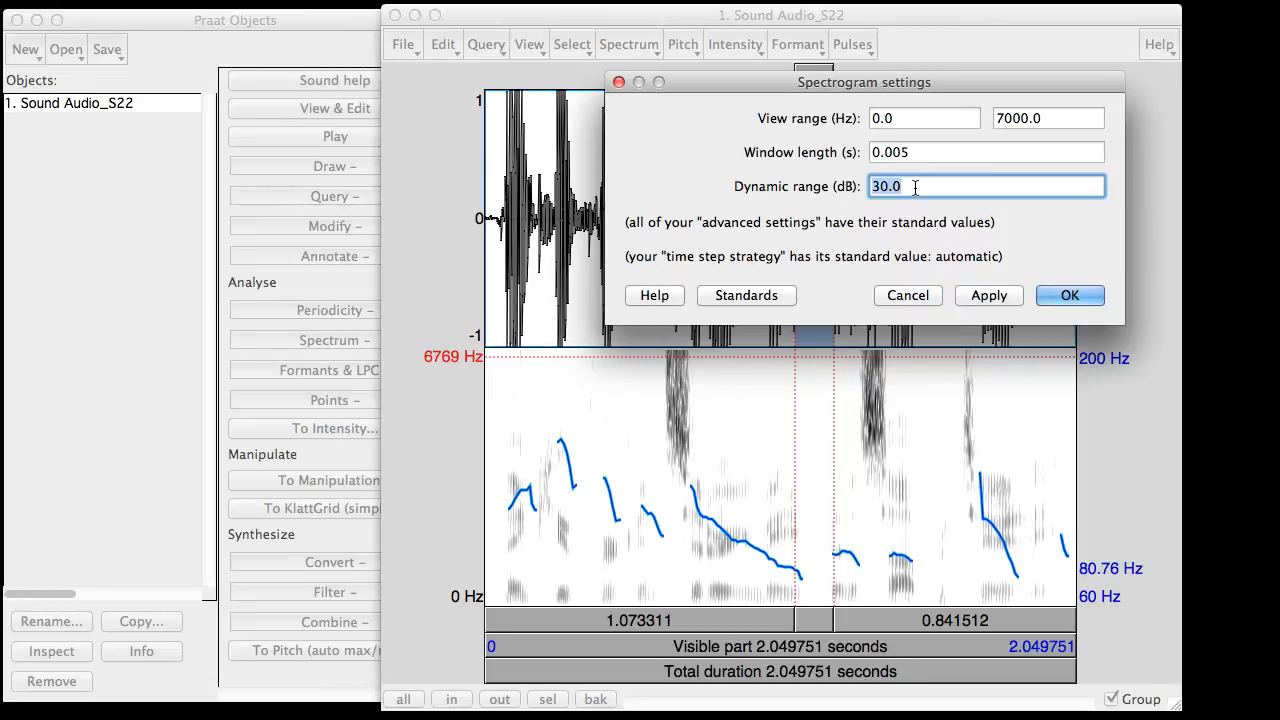
text(80)
click(993, 300)
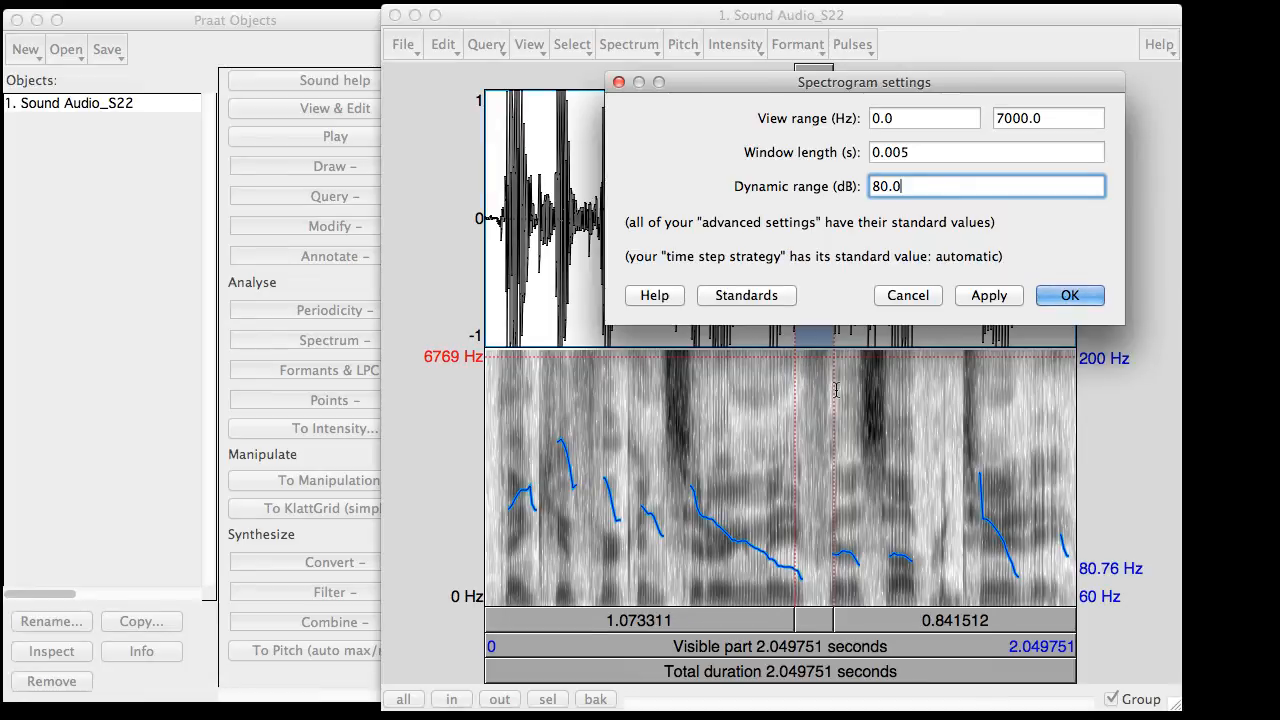
Set the spectrogram's dynamic range to 50 dB and apply the change.
double_click(897, 192)
text(50)
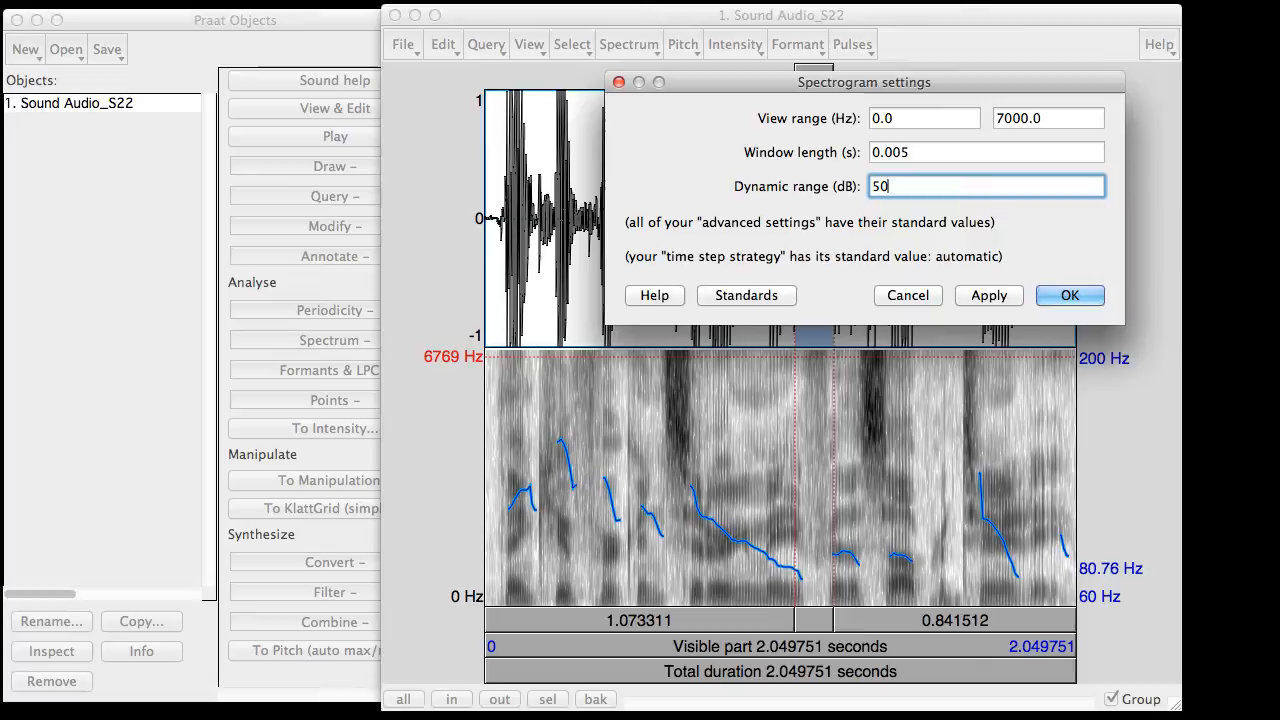
click(983, 298)
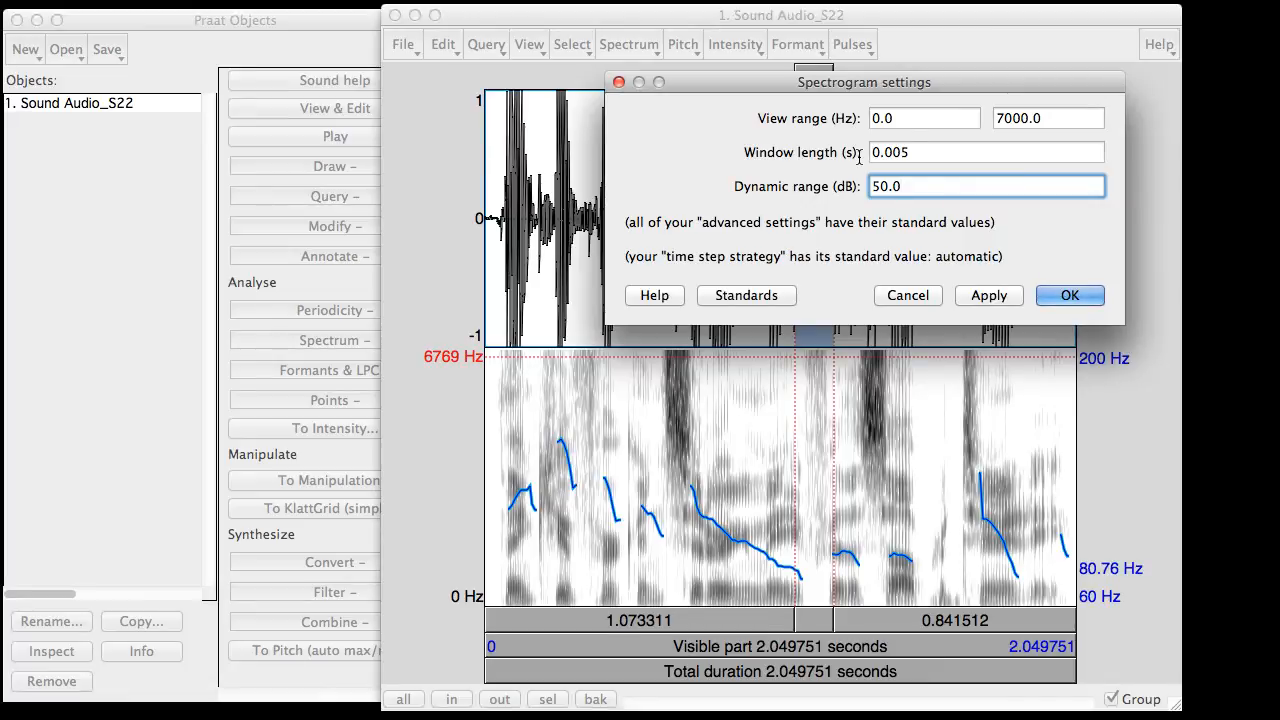
Set the spectrogram's window length to 0.05 s and apply it for a narrow-band view.
click(922, 151)
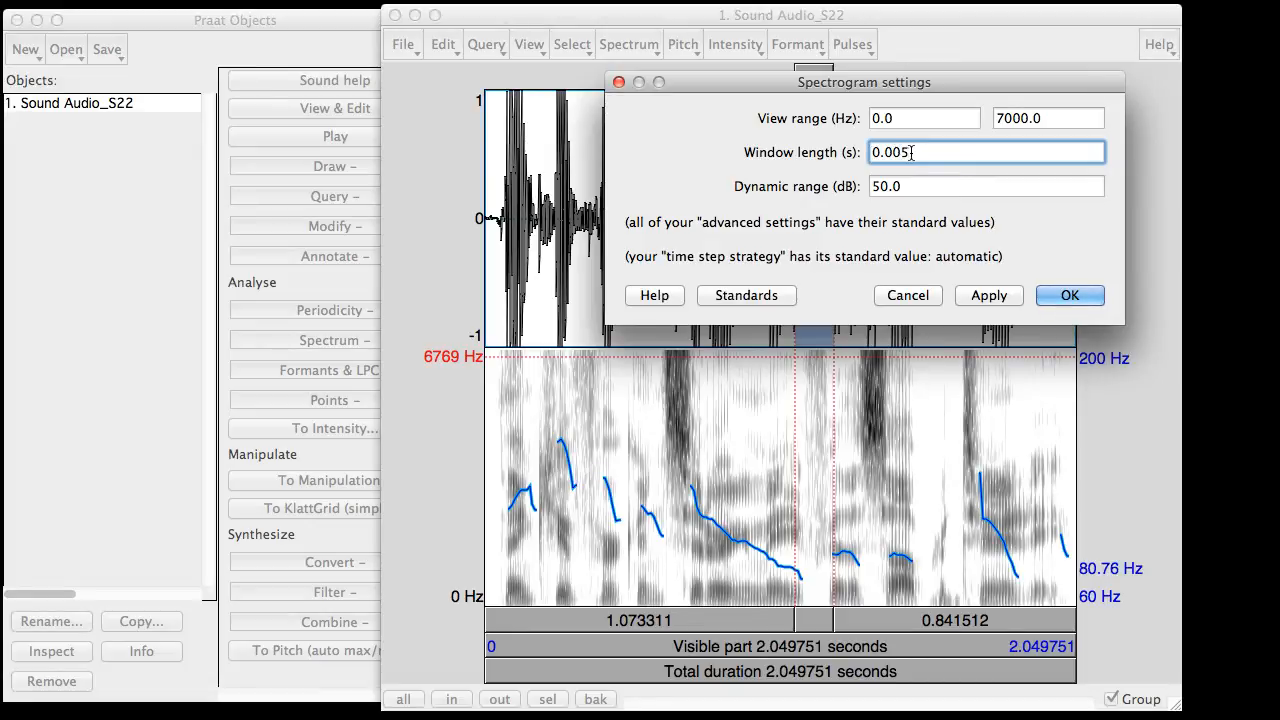
key(BackSpace)
key(BackSpace)
text(5)
click(988, 296)
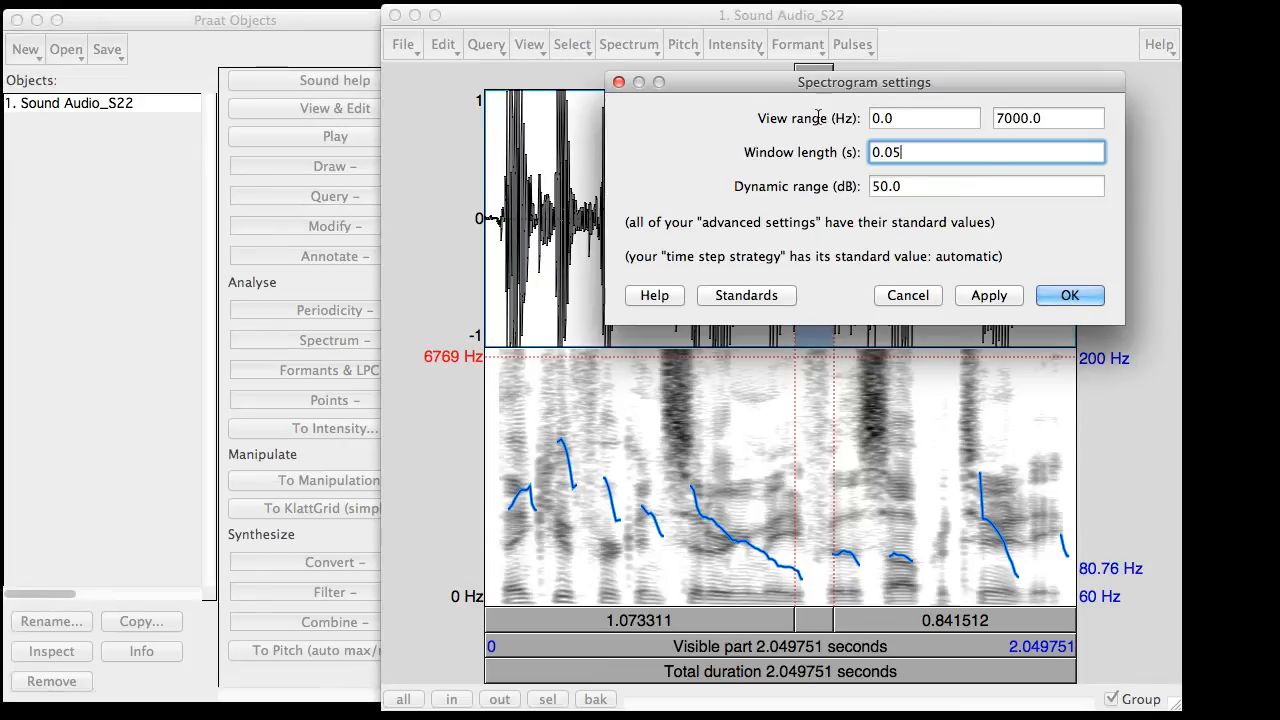
Limit the spectrogram's view range to a maximum of 1000 Hz and apply it.
click(1064, 118)
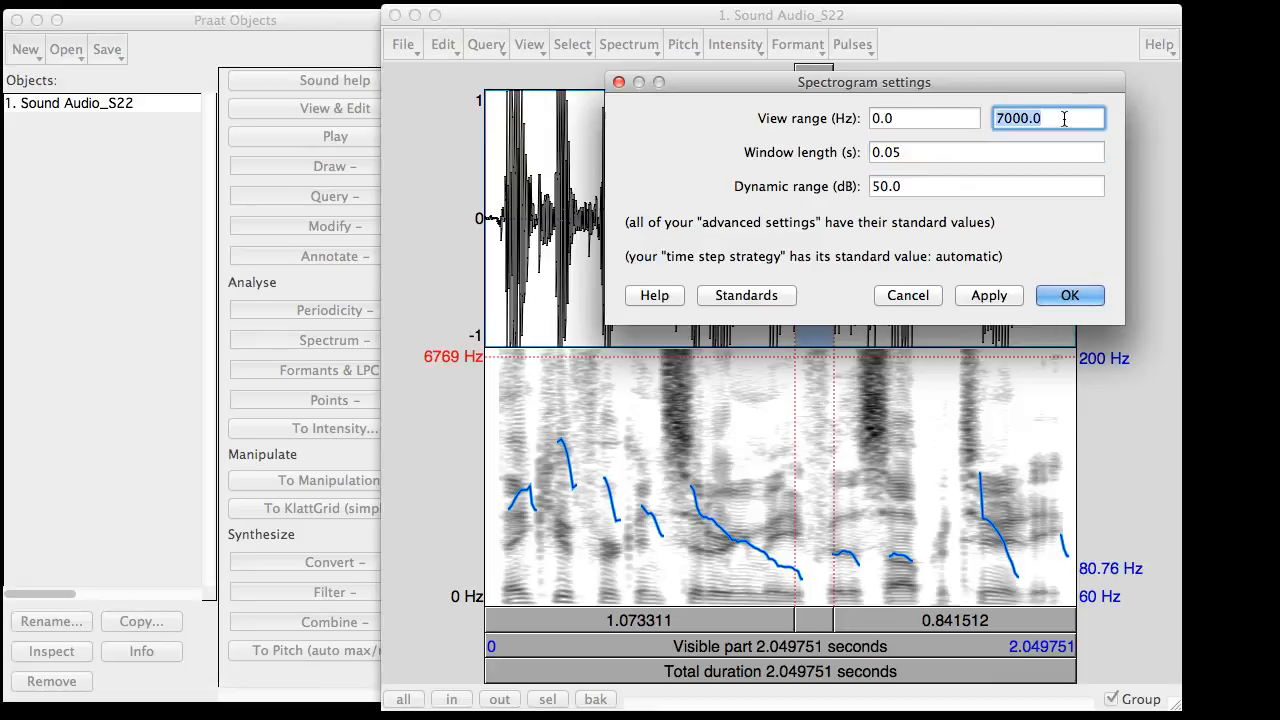
text(1000)
click(998, 295)
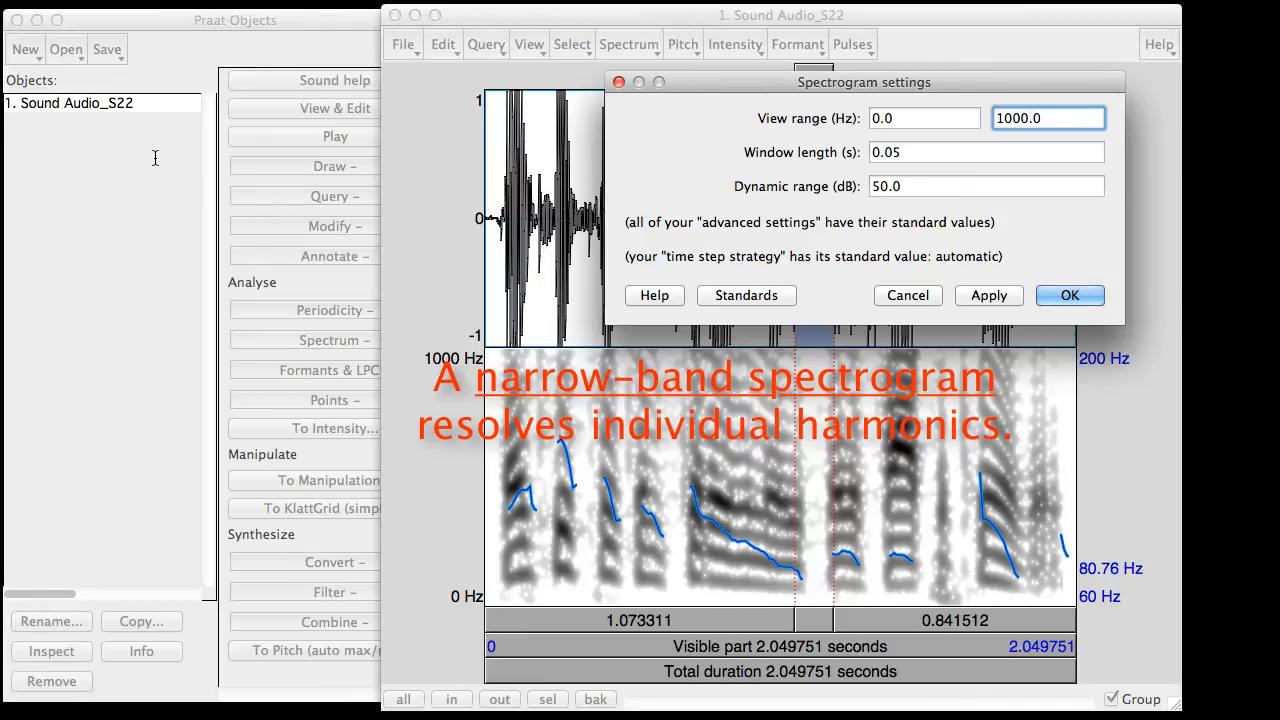
Select the stretch from about 0.82 to 1.10 seconds in the sound and view its spectral slice.
click(179, 110)
click(593, 366)
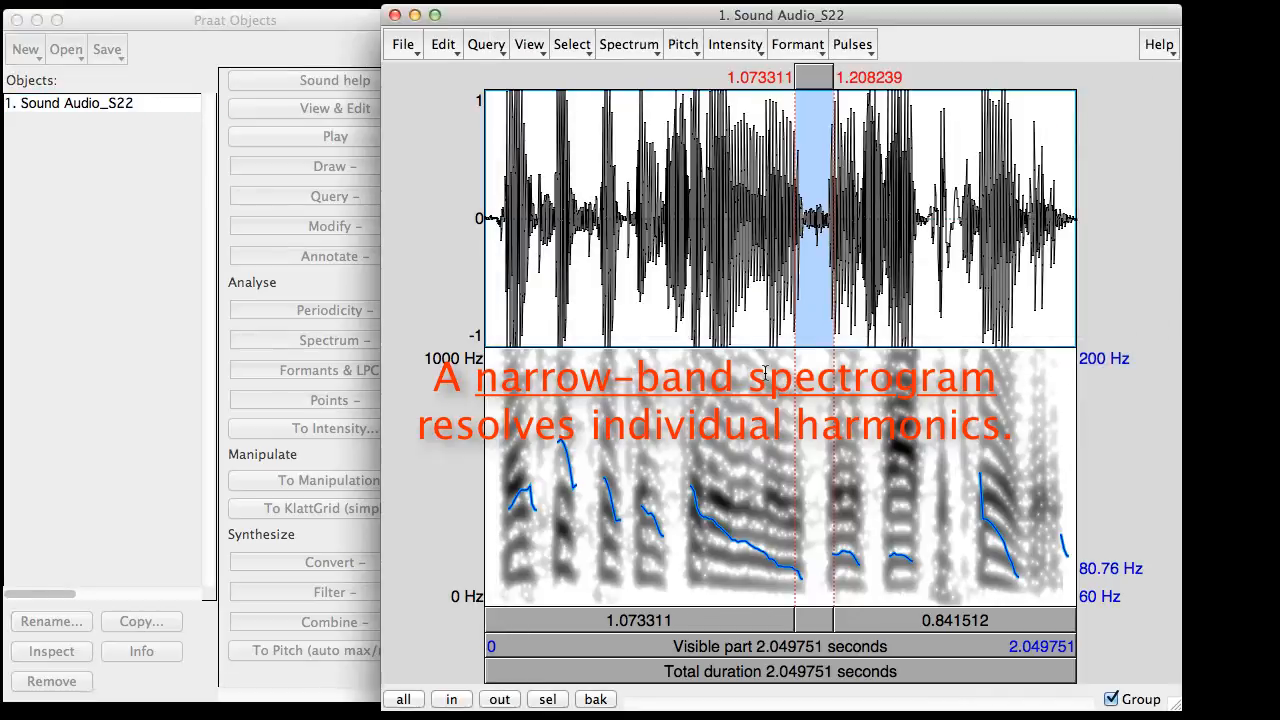
drag(660, 246, 913, 300)
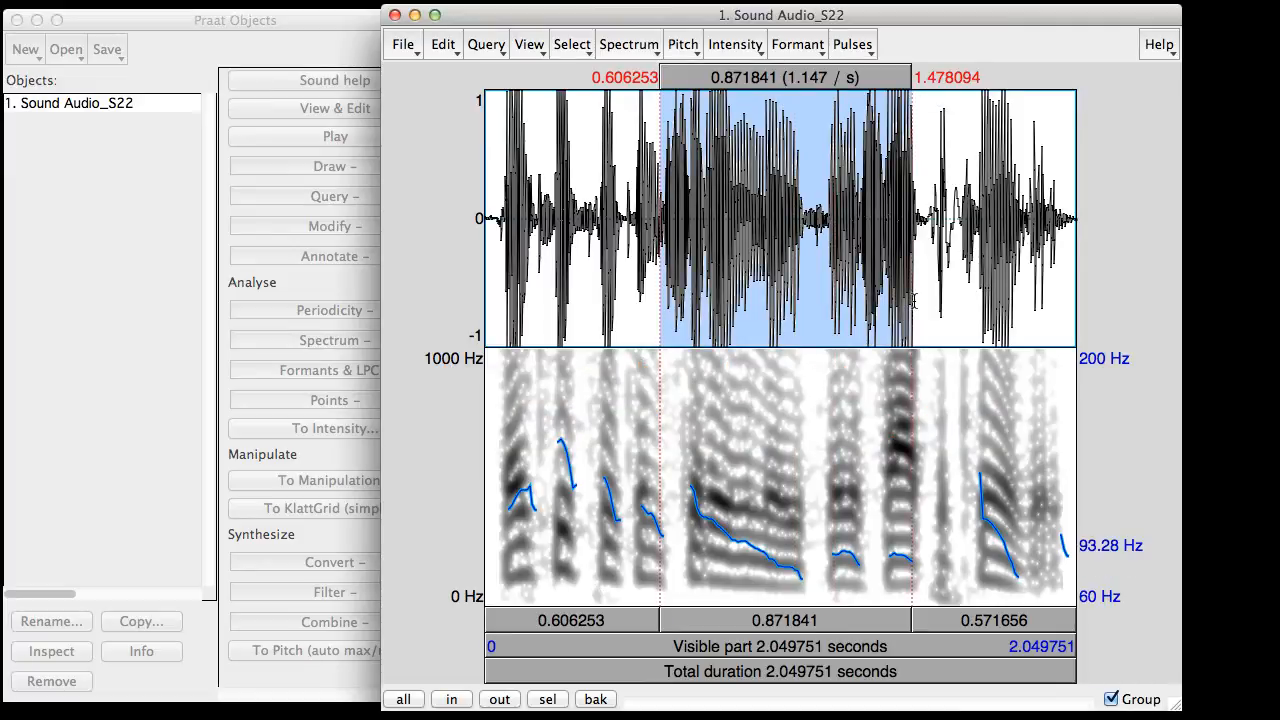
click(707, 245)
drag(722, 240, 806, 270)
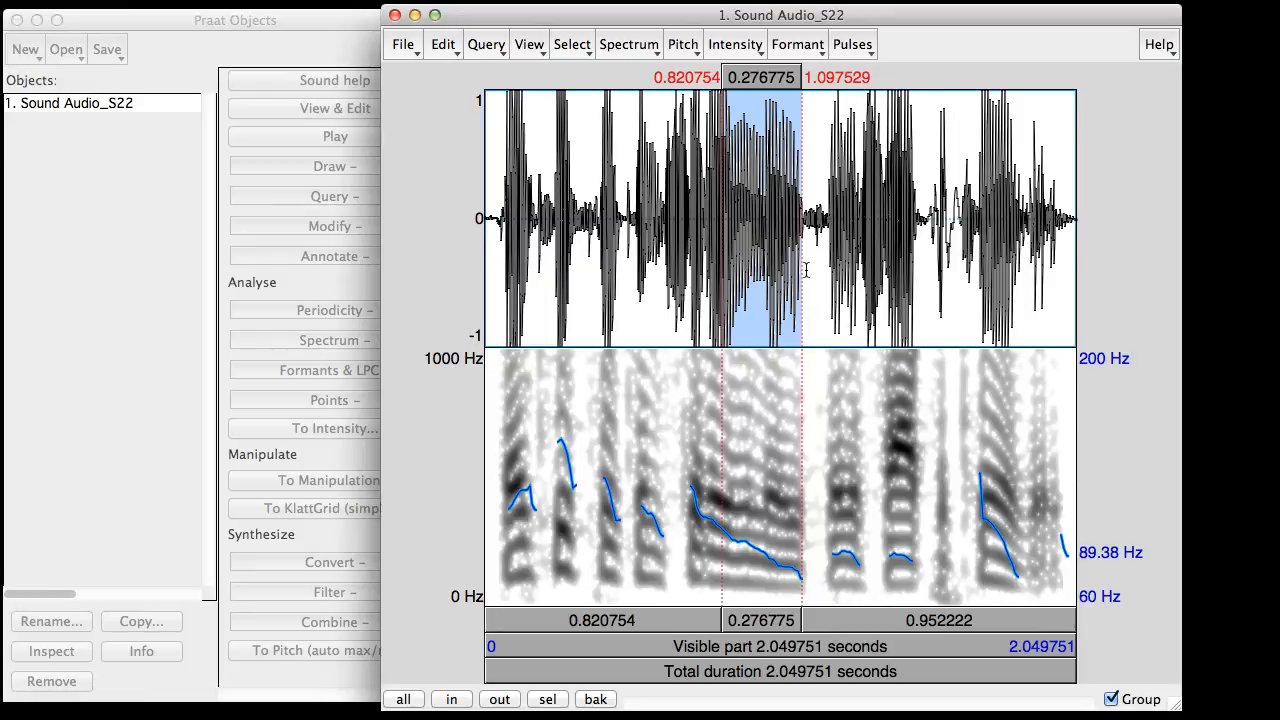
key(super+l)
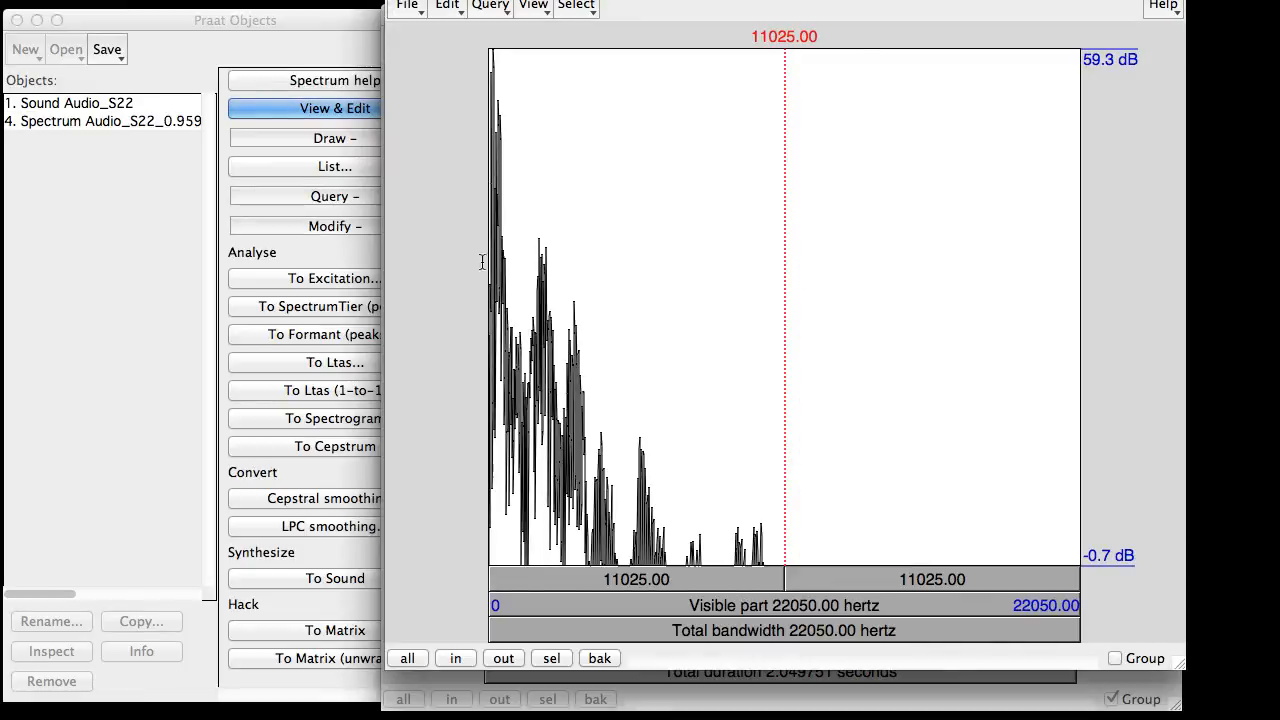
Zoom the spectral slice progressively in to the band from about 744 to 4217 Hz to examine its harmonic peaks.
drag(482, 265, 765, 345)
key(super+n)
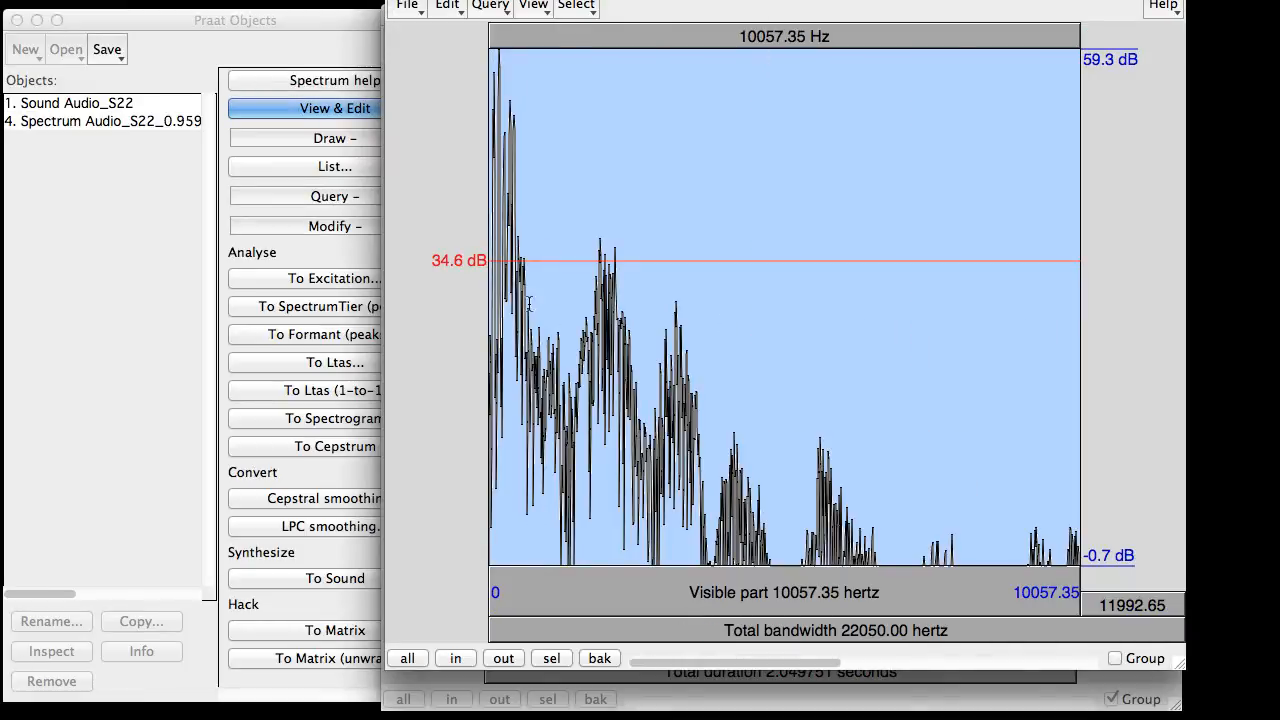
drag(501, 350, 938, 391)
key(super+n)
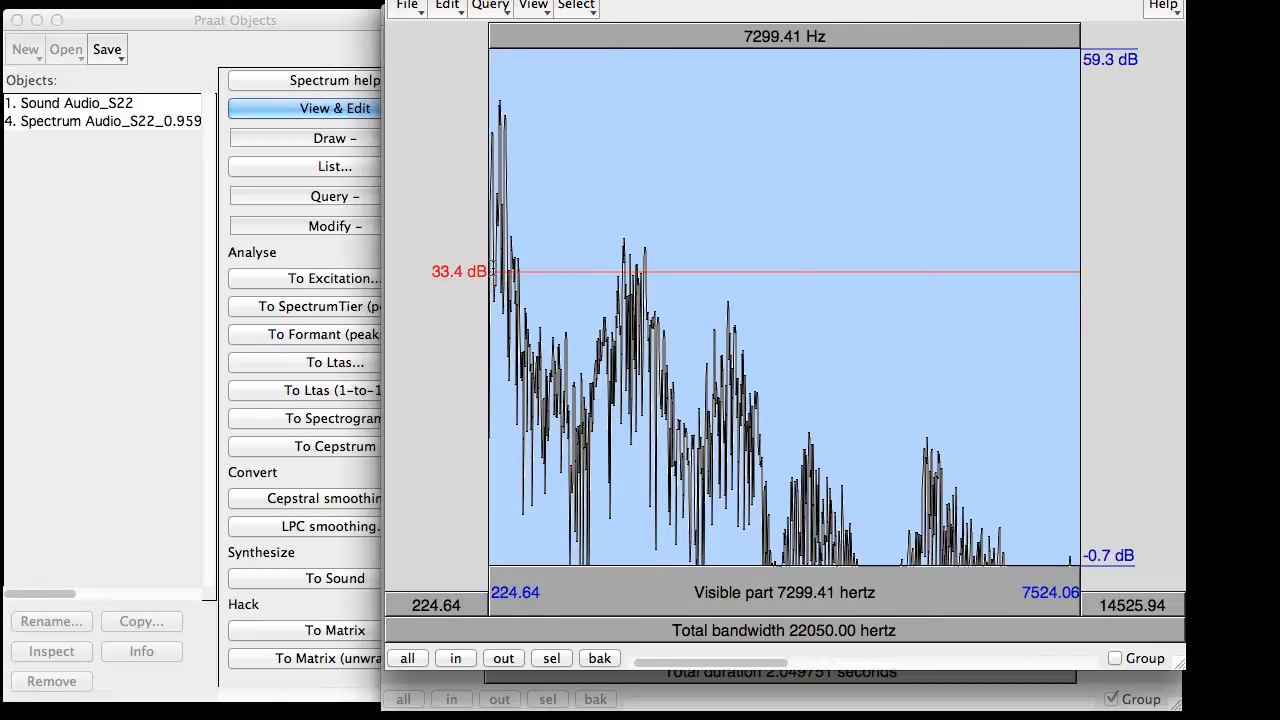
drag(491, 355, 990, 383)
key(super+n)
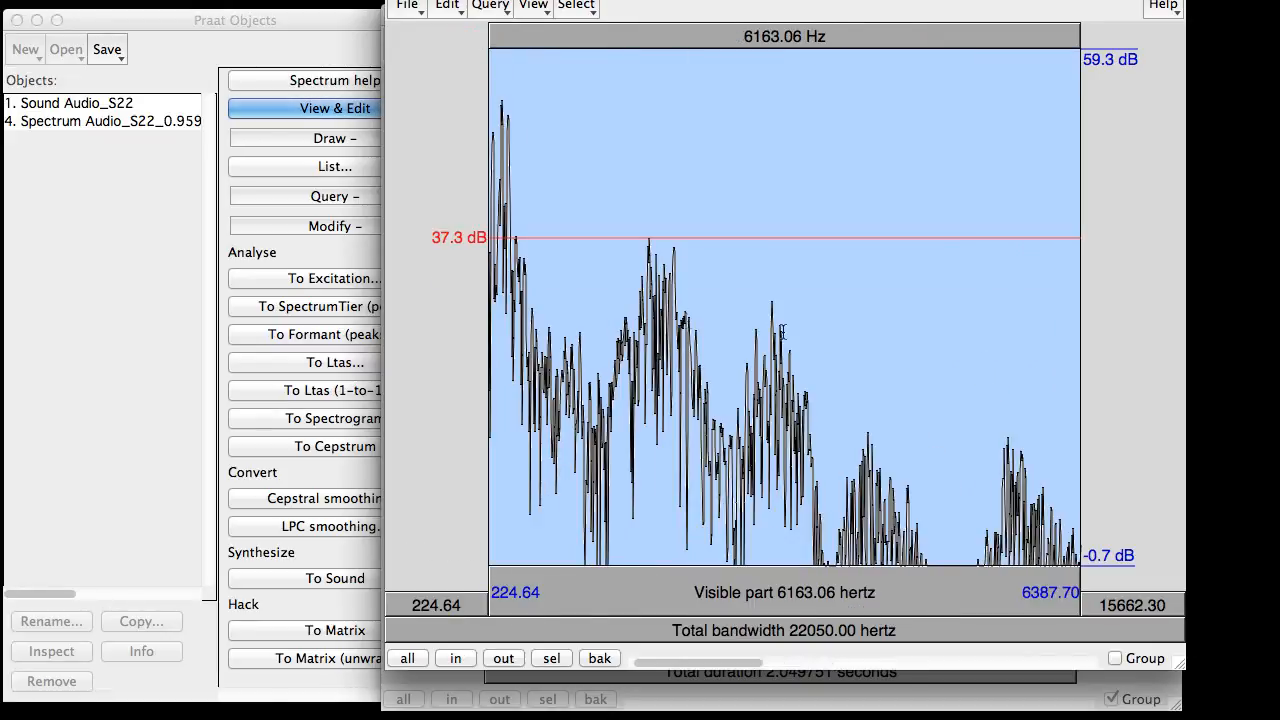
drag(513, 390, 881, 430)
key(super+n)
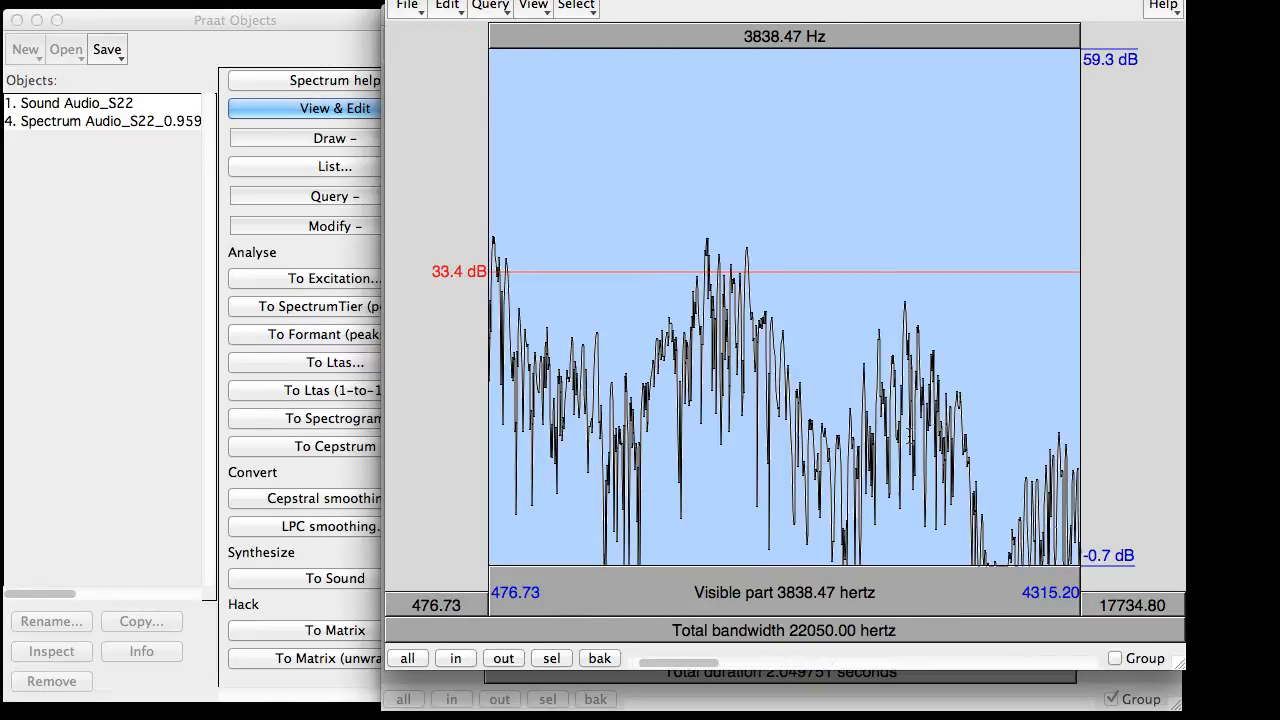
drag(530, 283, 1068, 446)
key(super+n)
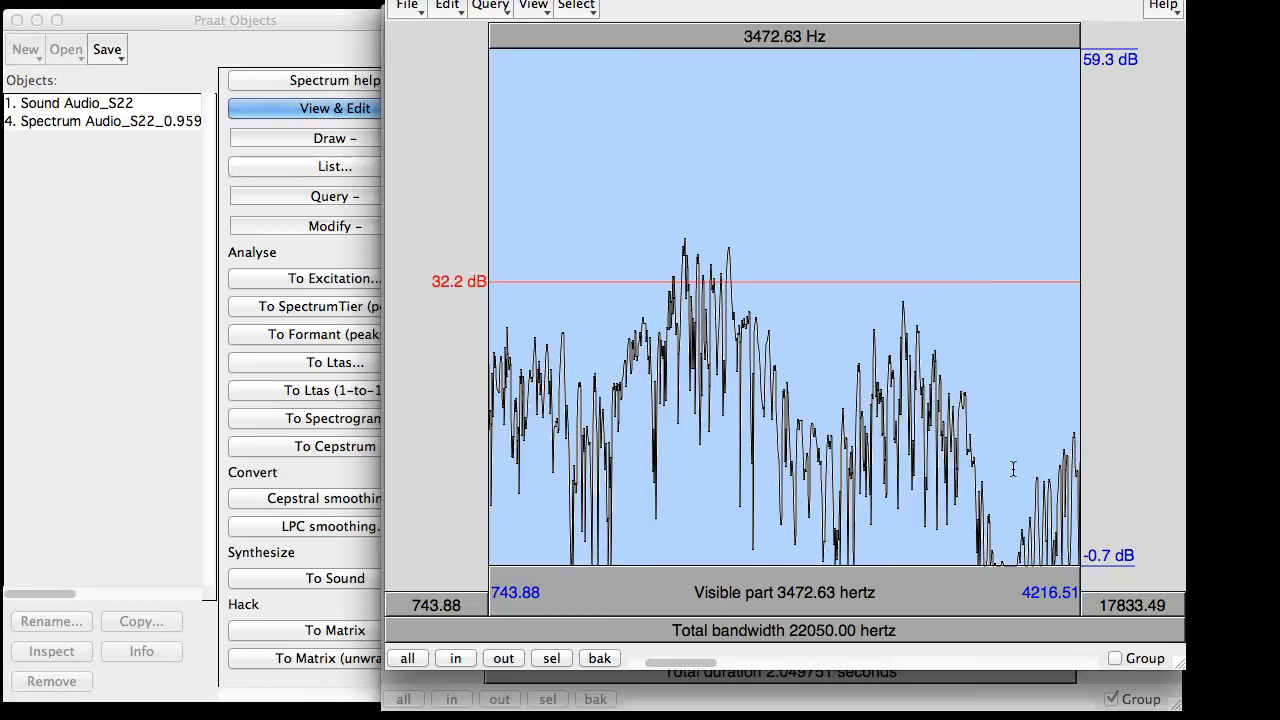
Move the spectrum window aside, return to the sound editor and restore the standard spectrogram settings.
drag(831, 0, 340, 18)
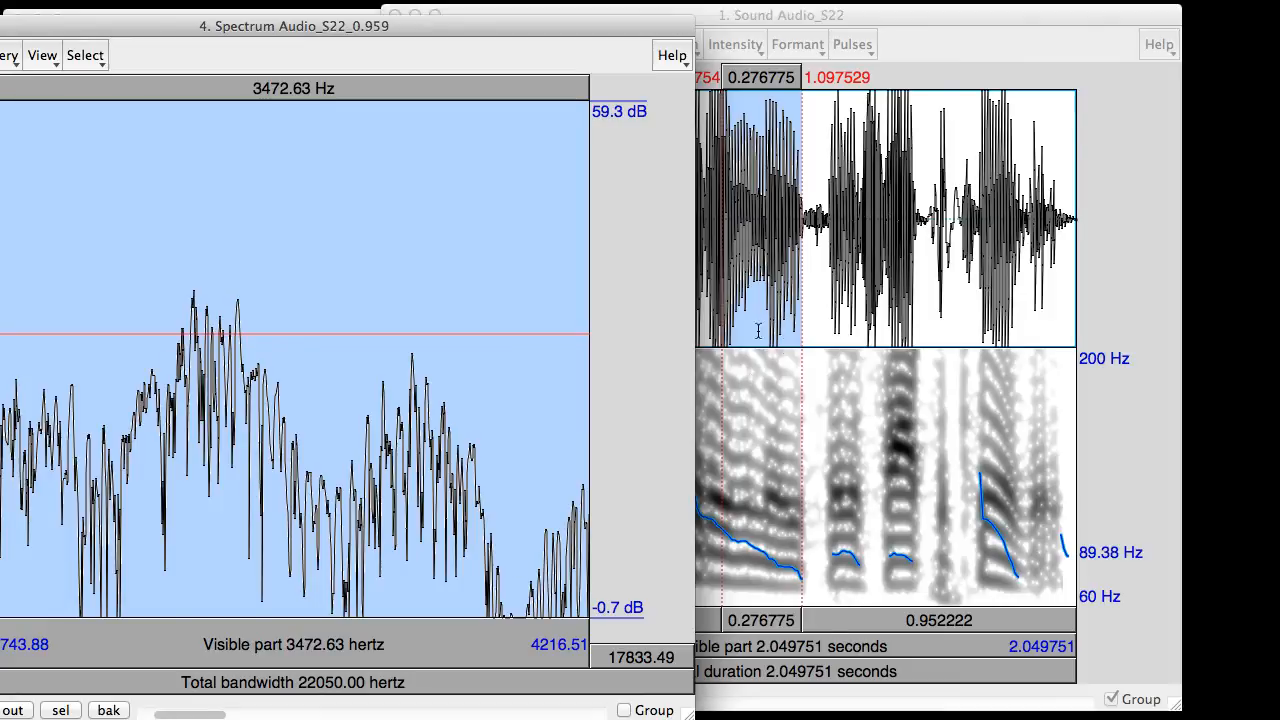
click(762, 14)
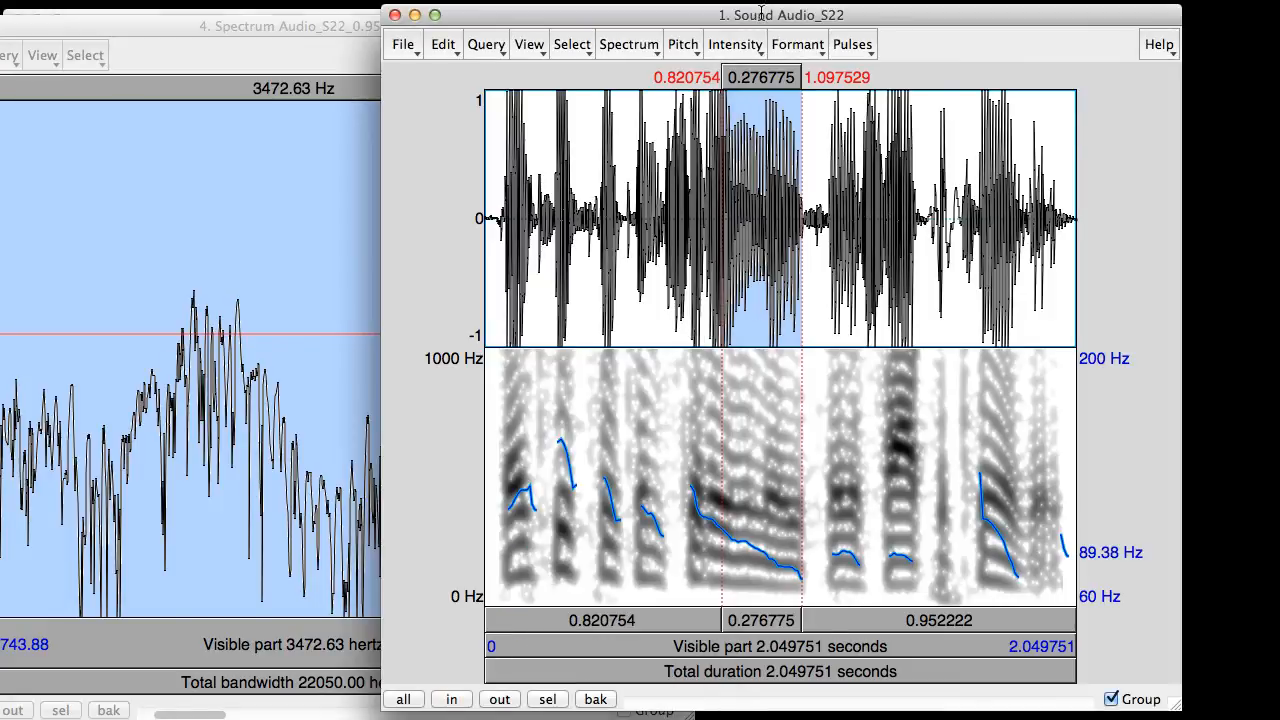
click(632, 45)
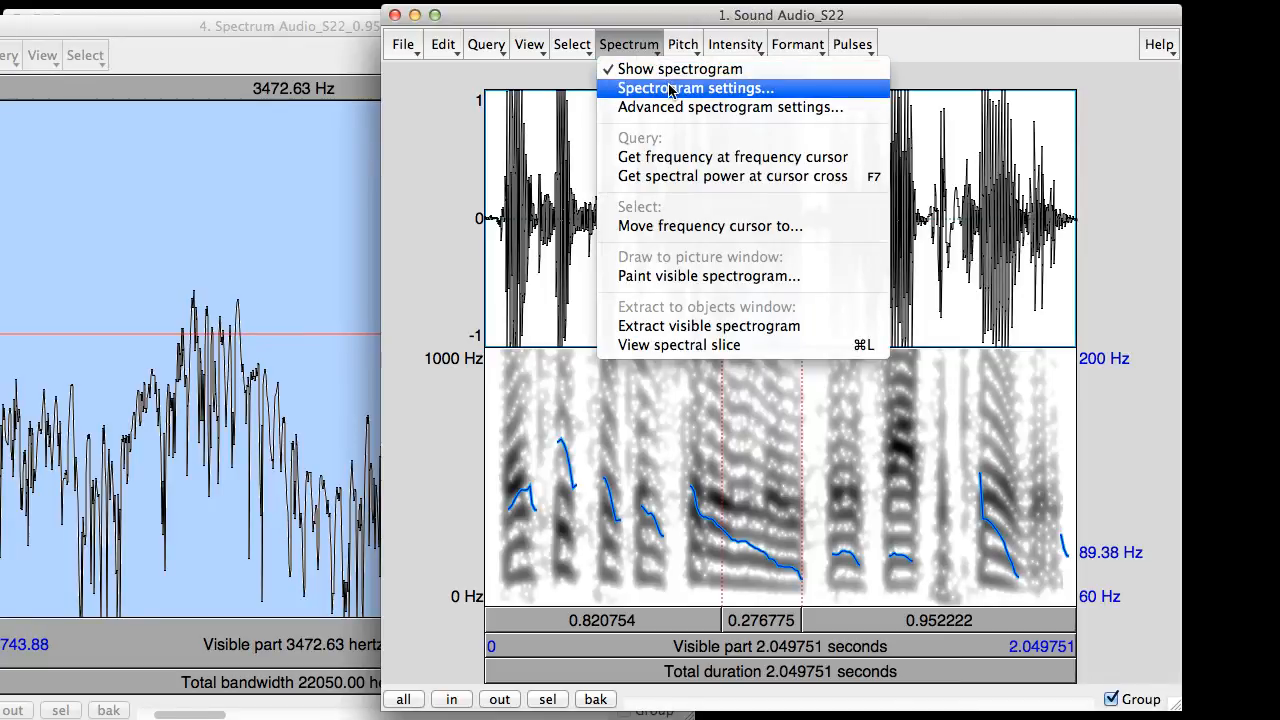
click(670, 89)
click(925, 150)
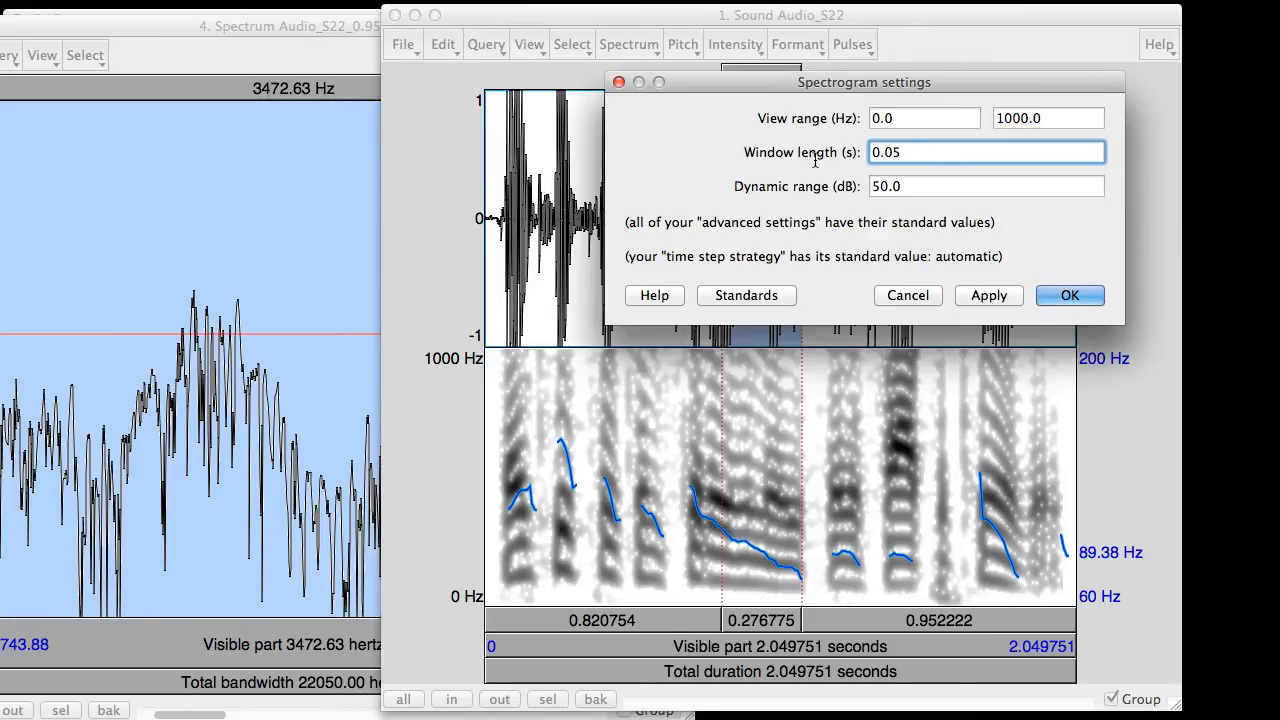
click(744, 298)
click(987, 295)
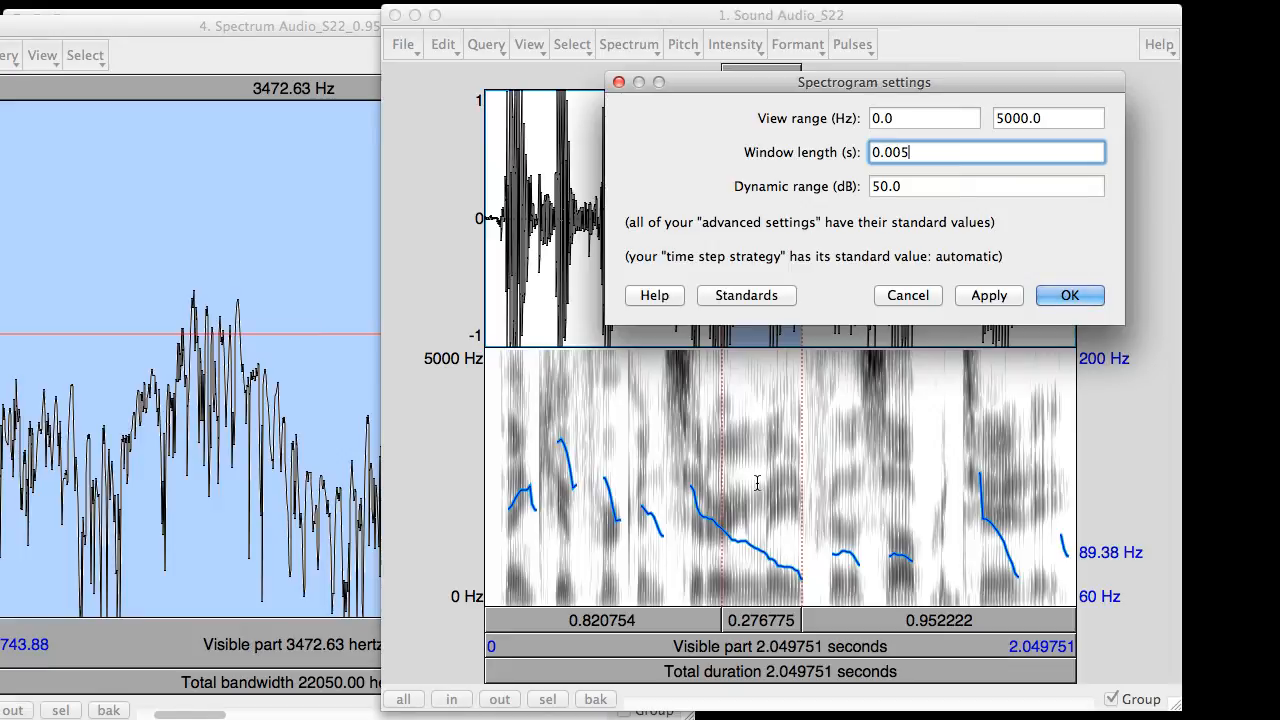
key(Return)
Zoom in on the stretch from about 0.94 to 1.13 seconds and place the cursor at about 1.089 seconds.
drag(757, 411, 812, 432)
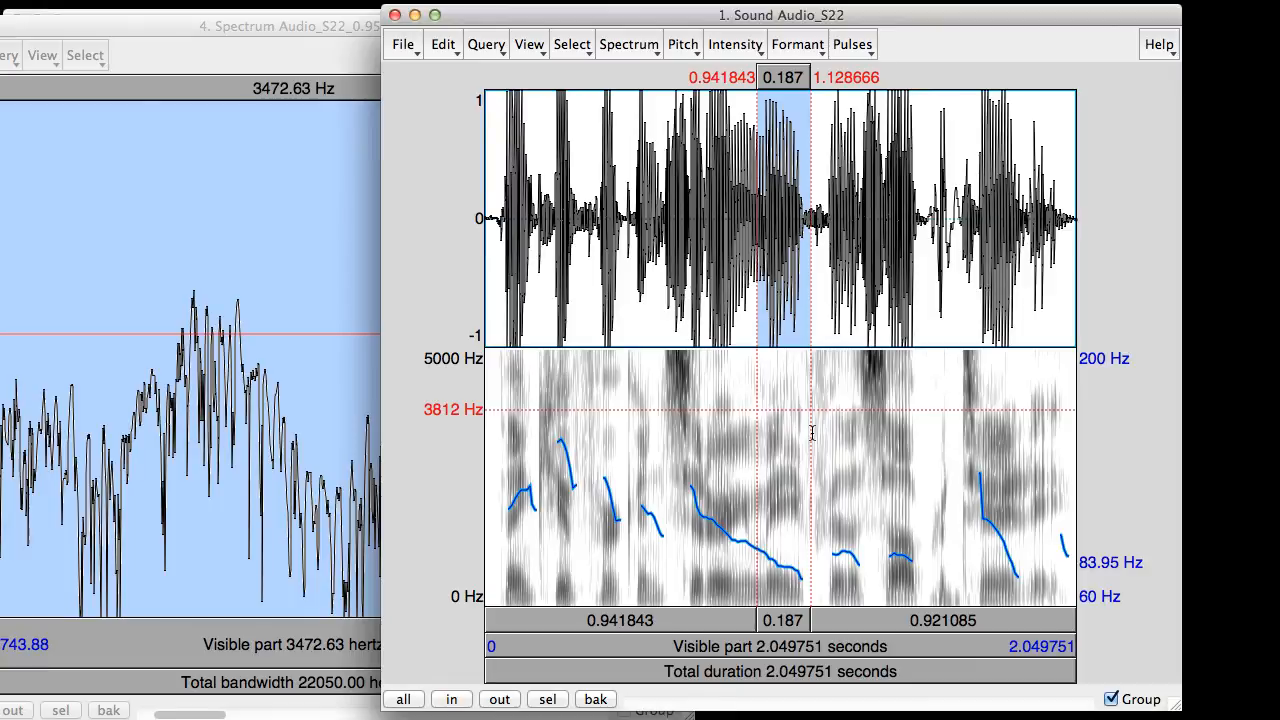
key(super+n)
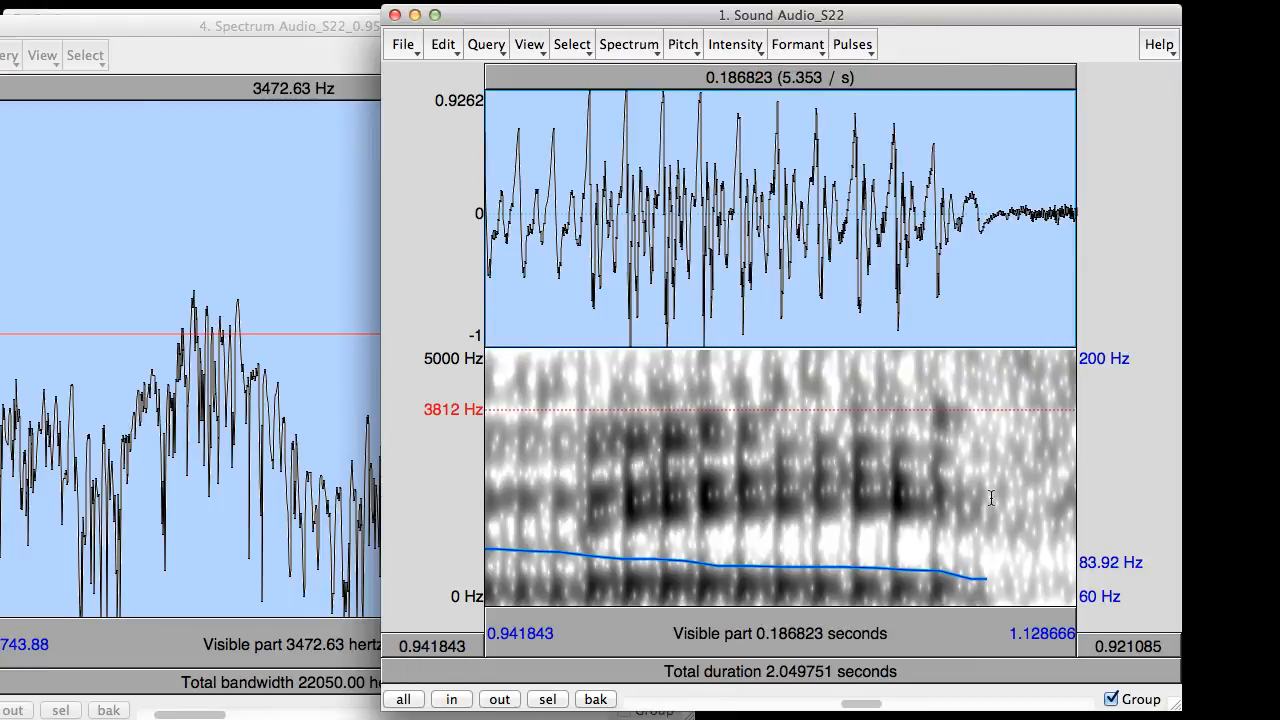
click(950, 456)
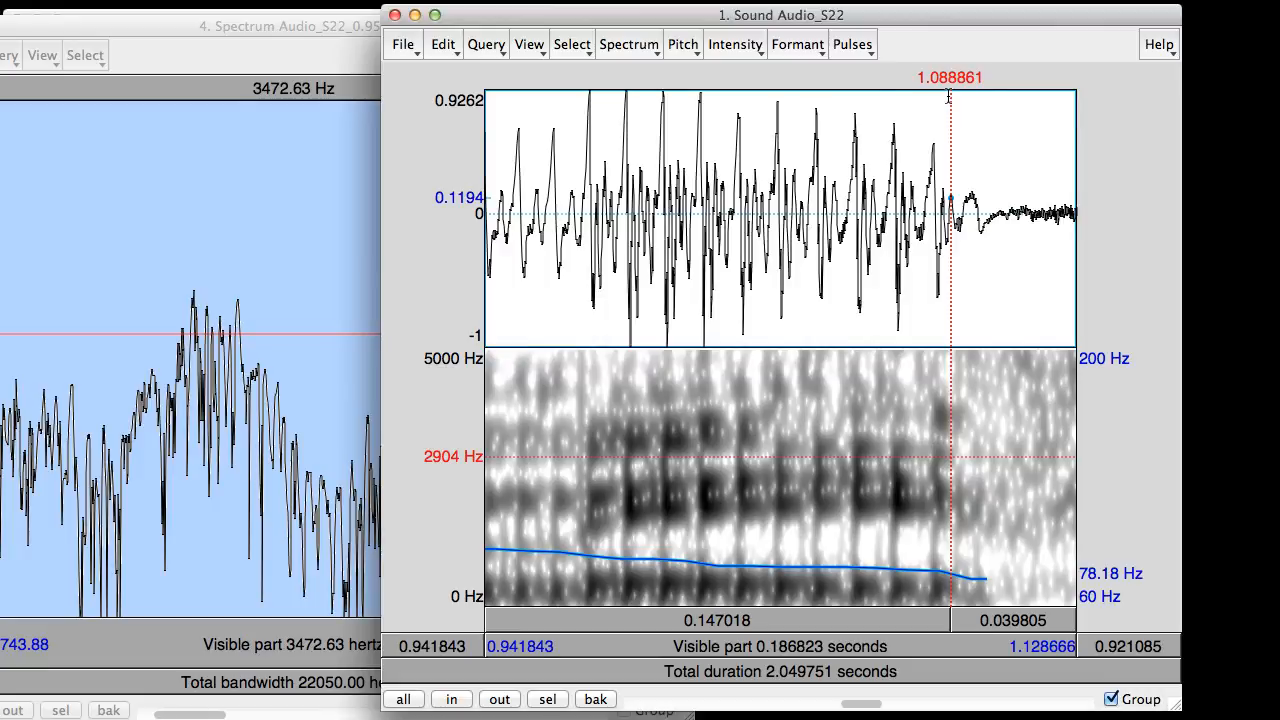
Set the spectrogram's window length to 0.05 s and place the cursor at about 1.0885 seconds and 2093 Hz.
click(627, 45)
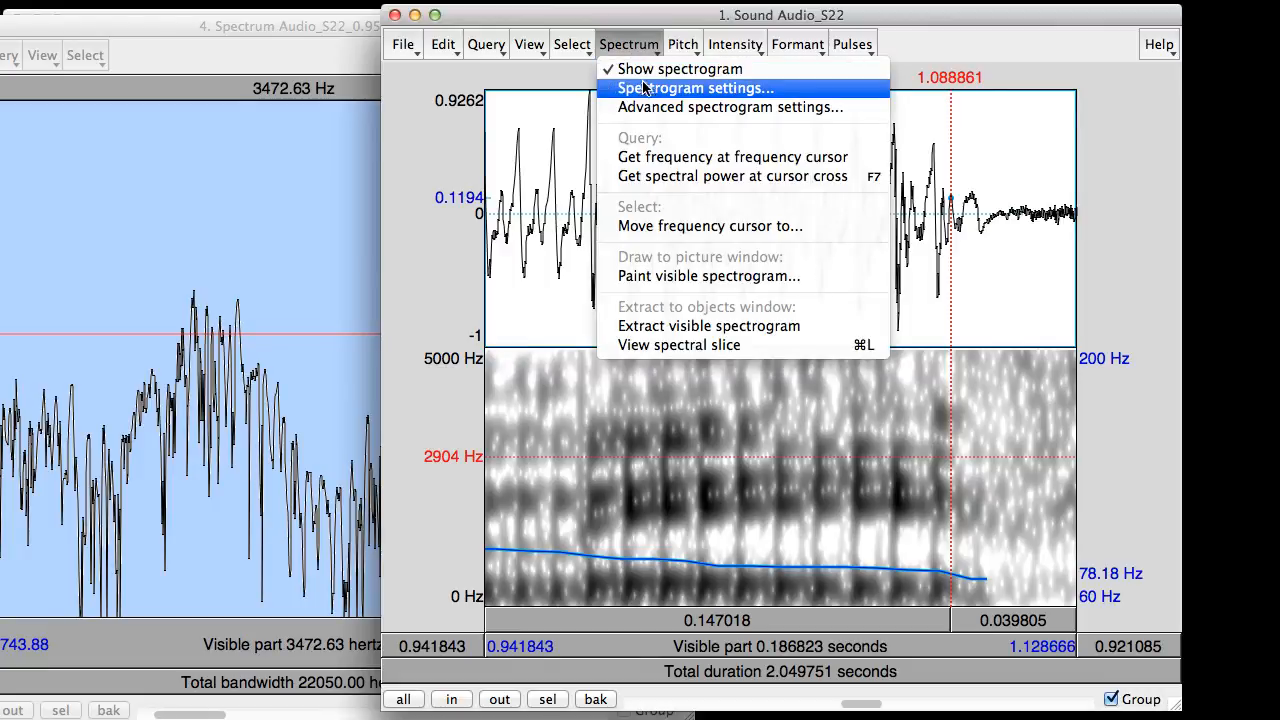
click(645, 88)
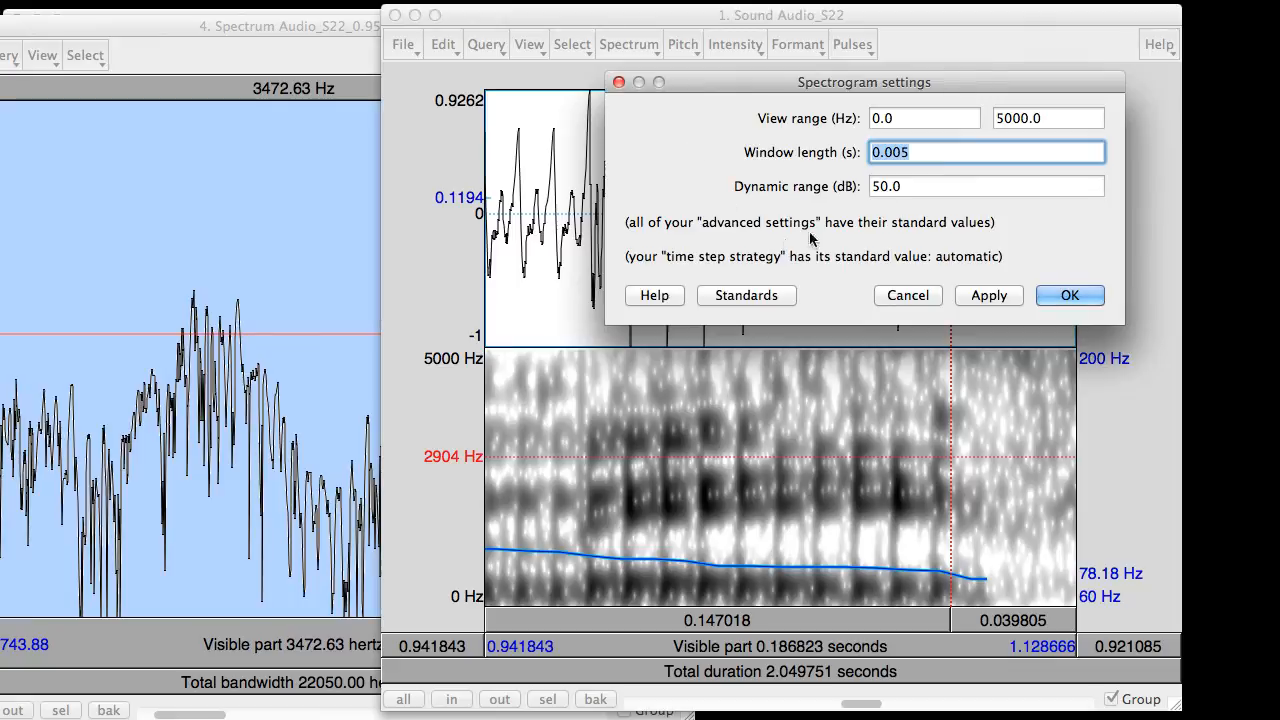
double_click(934, 151)
text(0.)
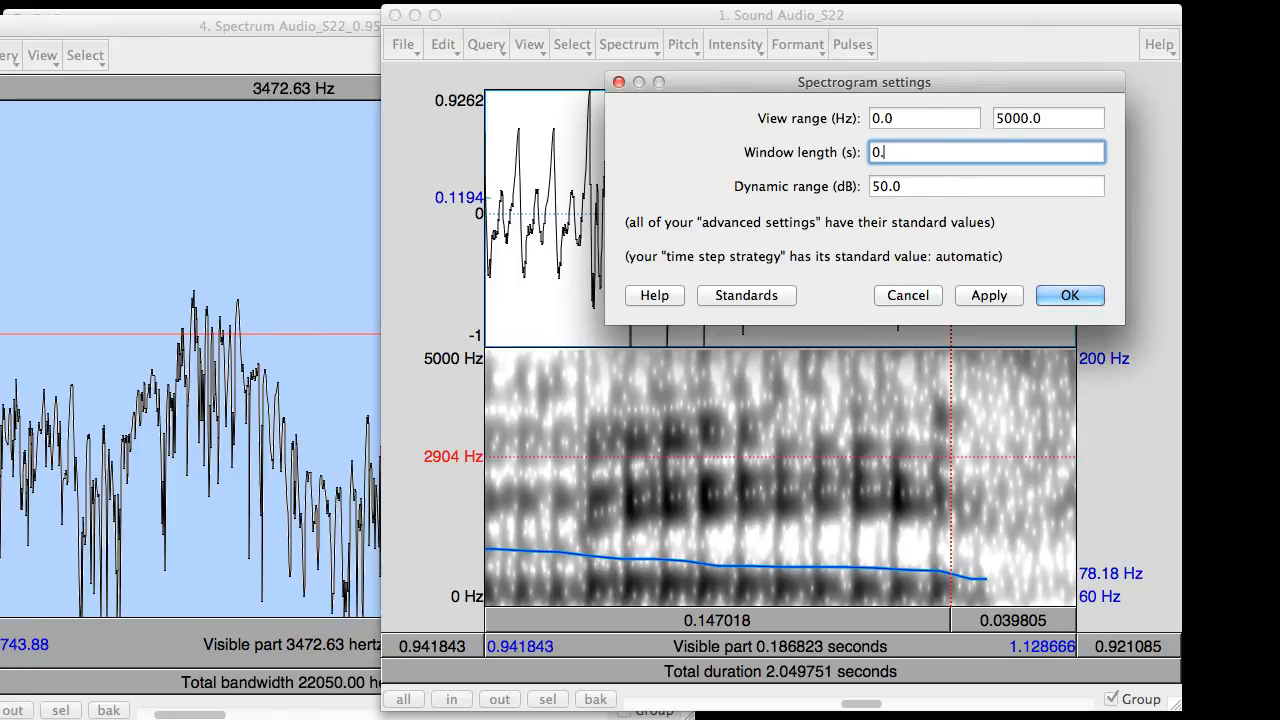
text(05)
click(989, 295)
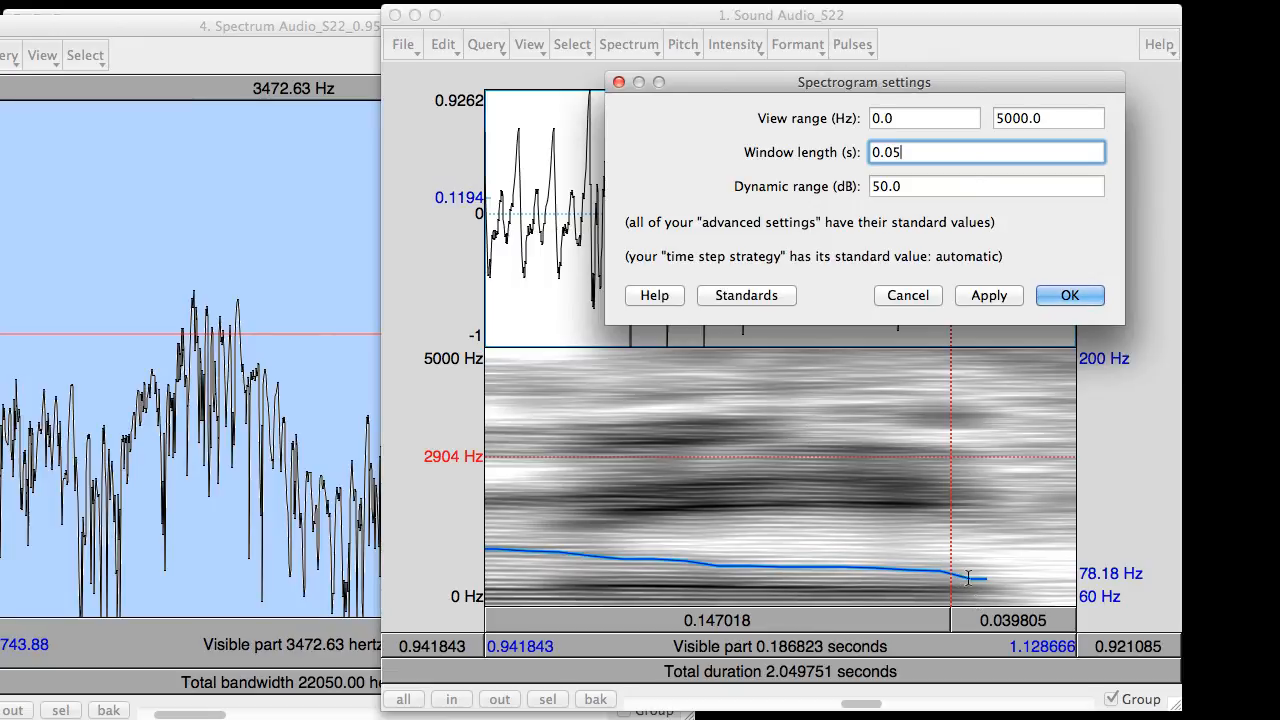
key(Return)
click(960, 498)
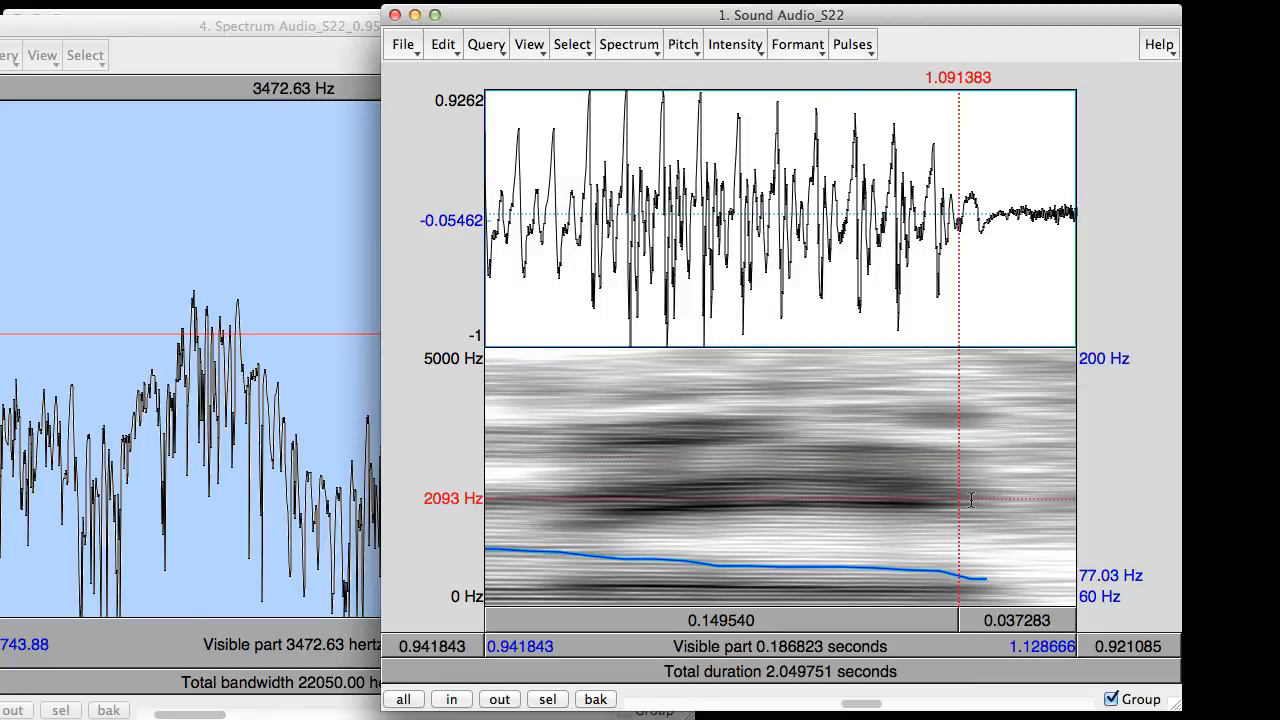
click(950, 499)
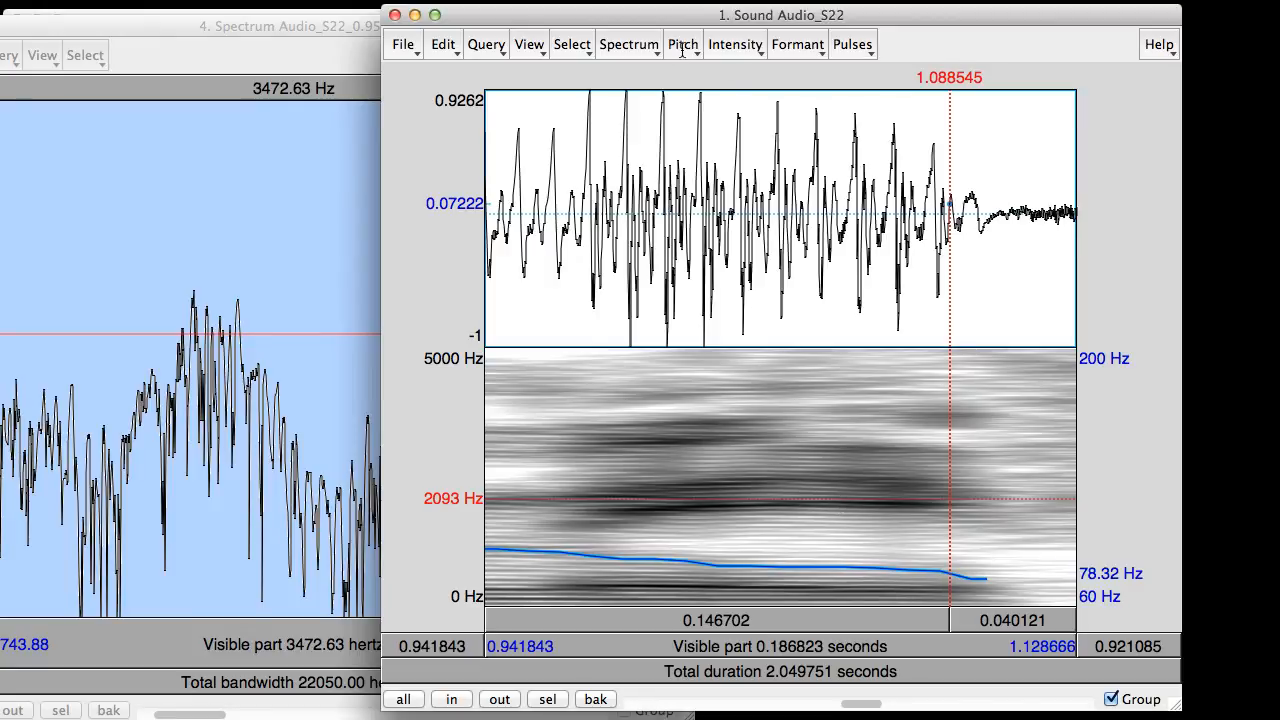
Set the spectrogram's window length to 0.005 s and confirm the settings.
click(638, 44)
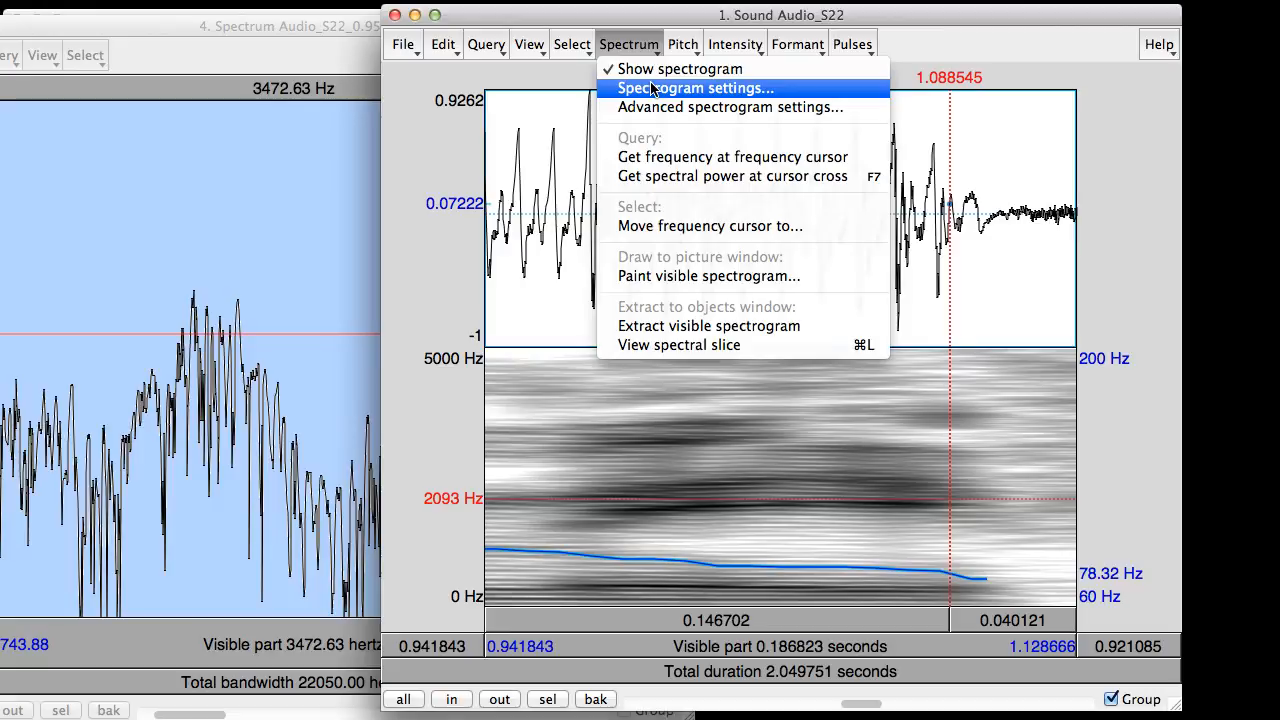
click(651, 89)
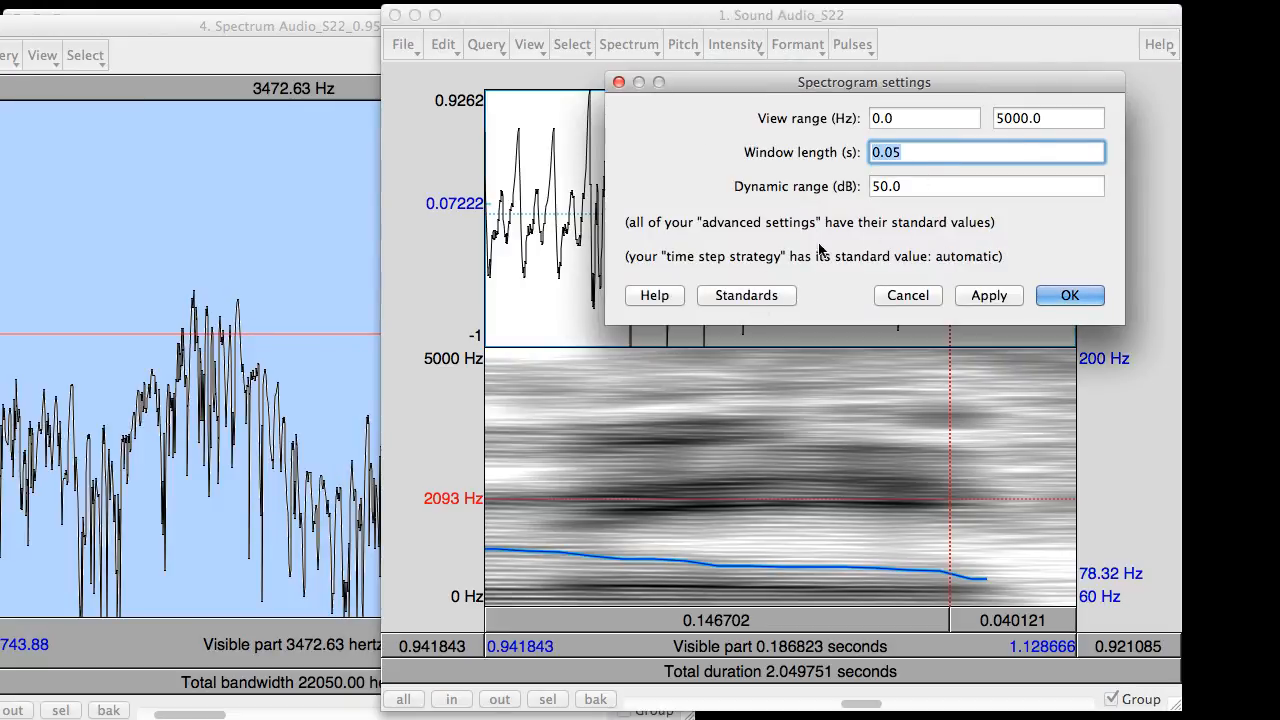
text(0.005)
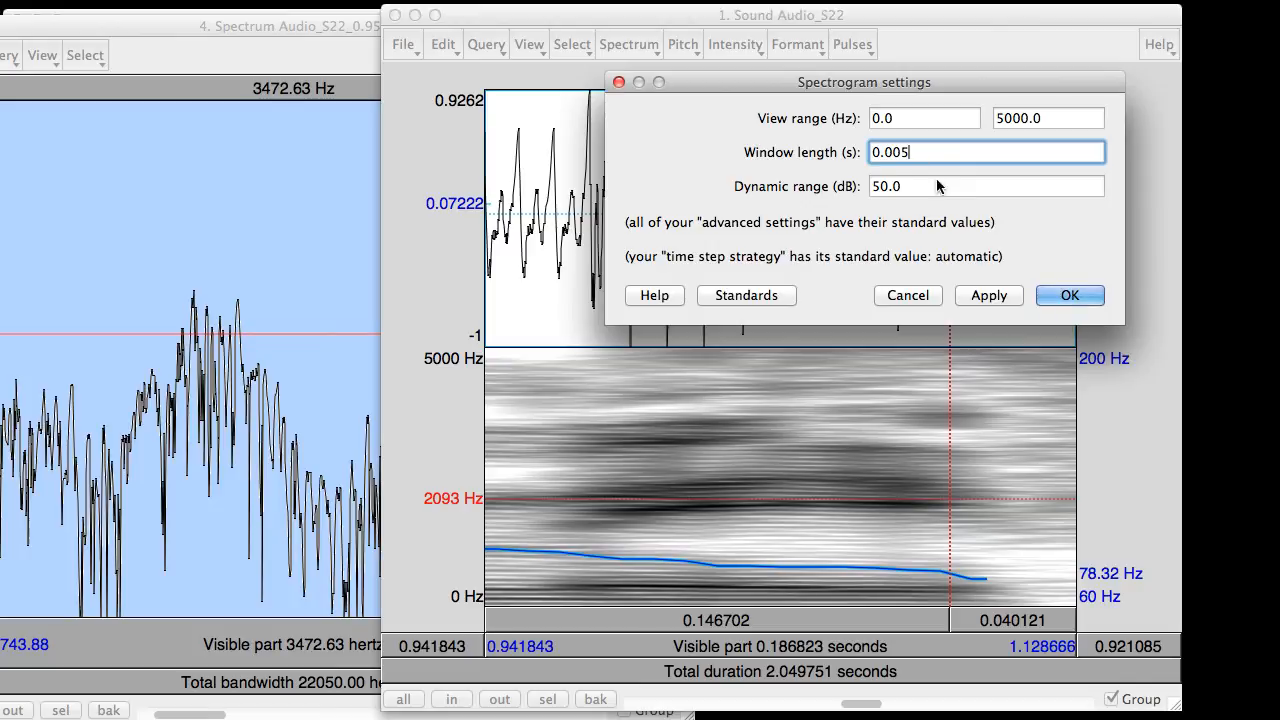
click(1064, 295)
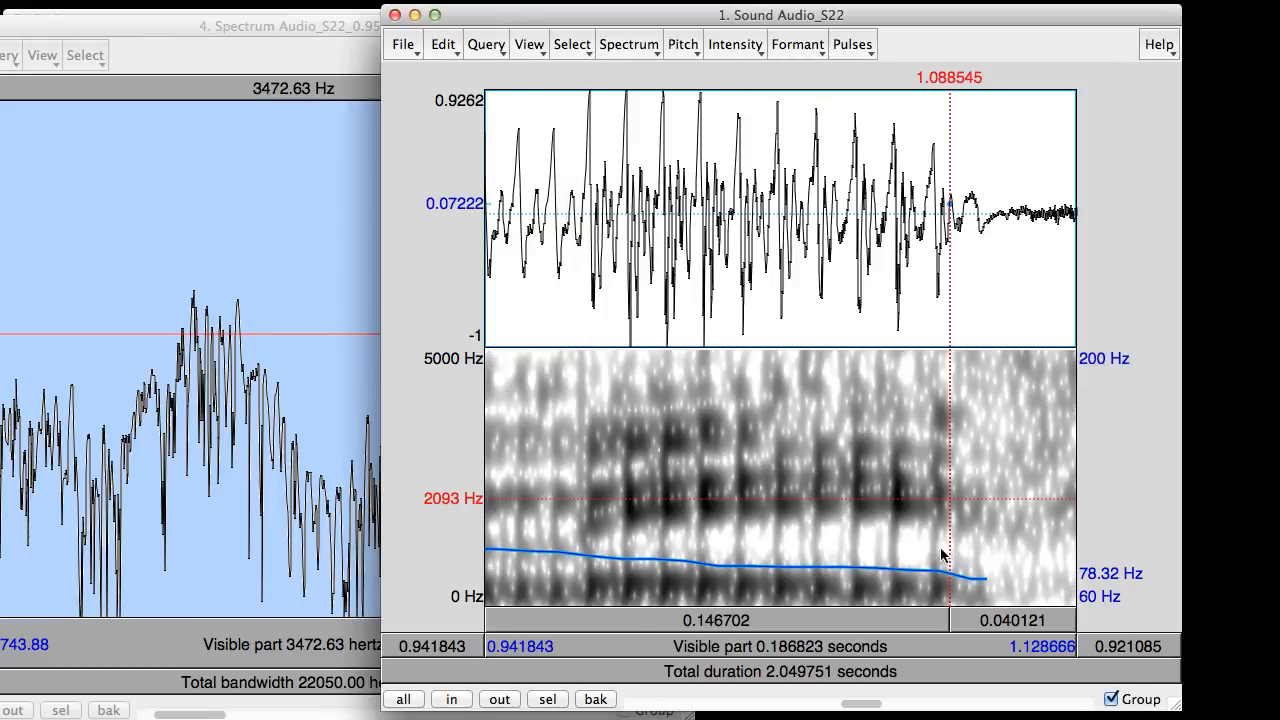